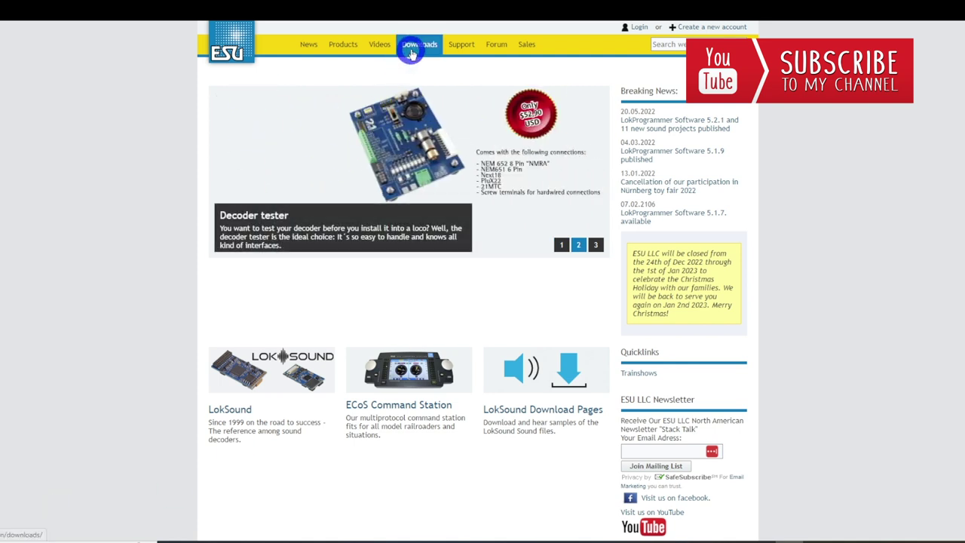
# Open the LokSound 5 North American and Australian sound files in the ESU downloads and search them for 251b
pyautogui.click(413, 50)
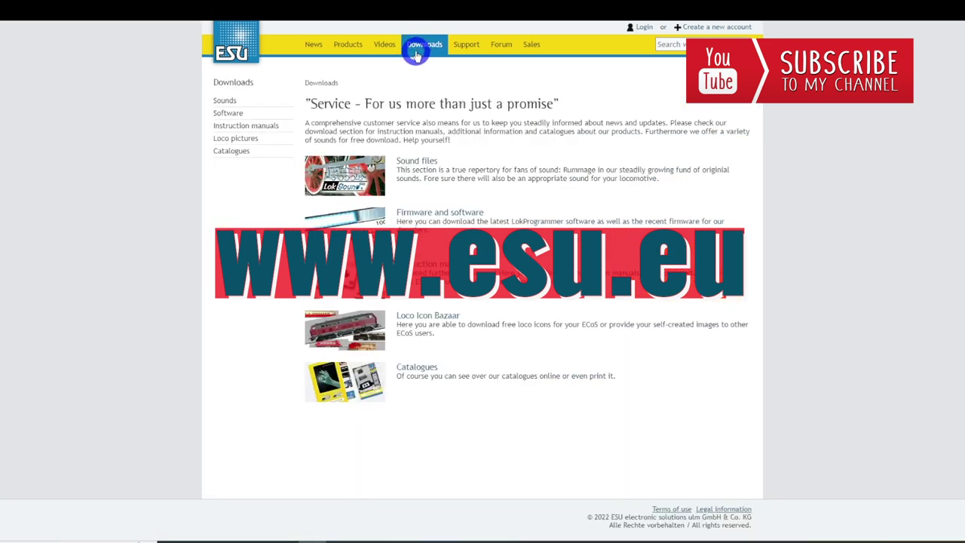
pyautogui.click(421, 161)
pyautogui.click(359, 253)
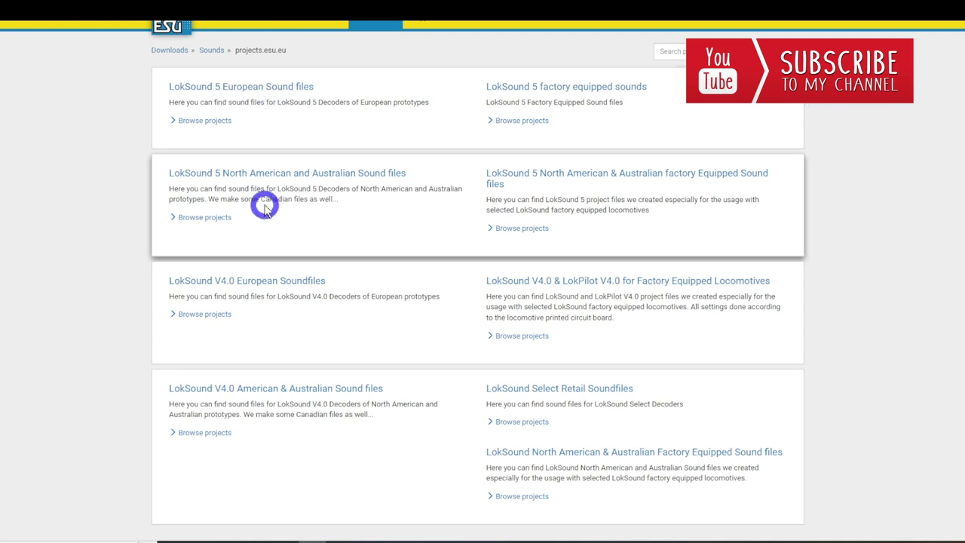
pyautogui.click(273, 173)
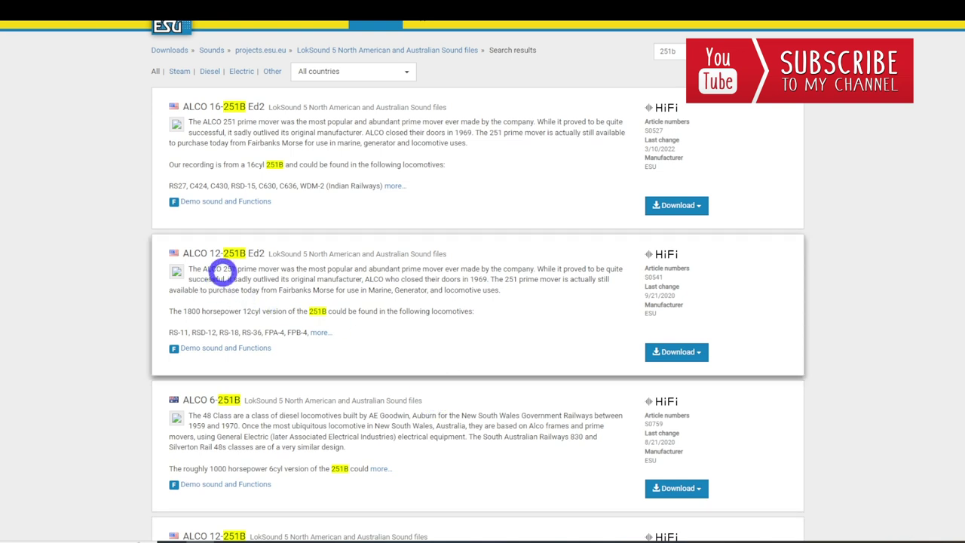
# Examine the demo sound section and function key list of the ALCO 12-251B Ed2 sound project
pyautogui.click(258, 348)
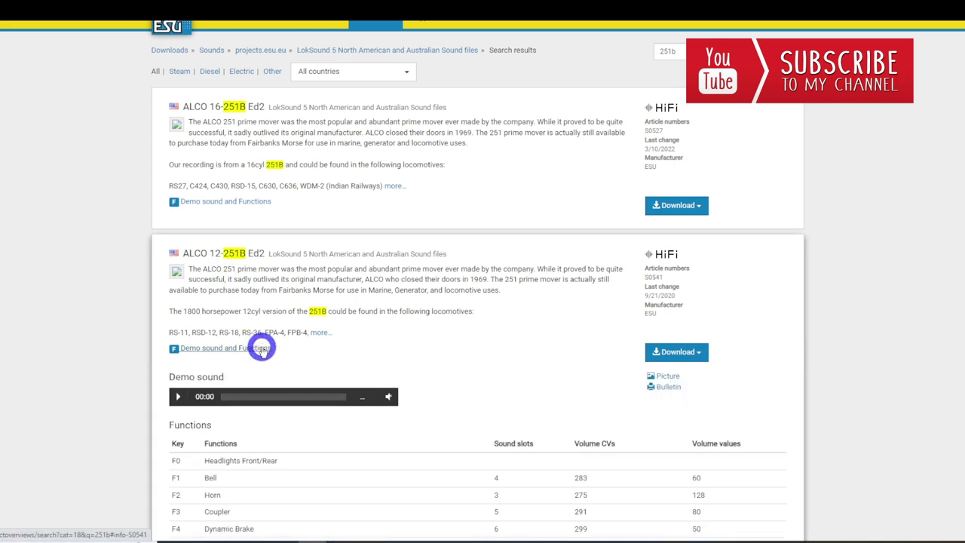
pyautogui.scroll(-5, 417, 283)
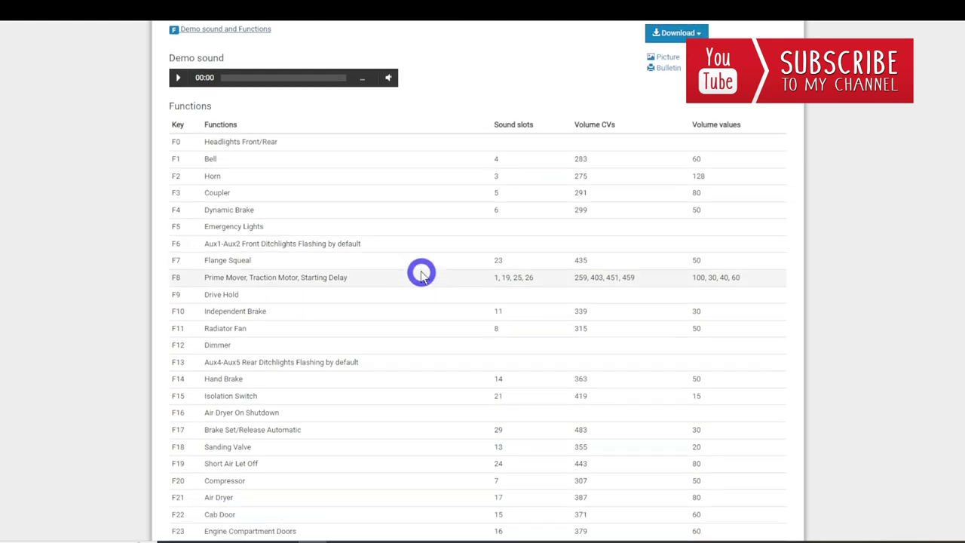
pyautogui.scroll(-1, 420, 273)
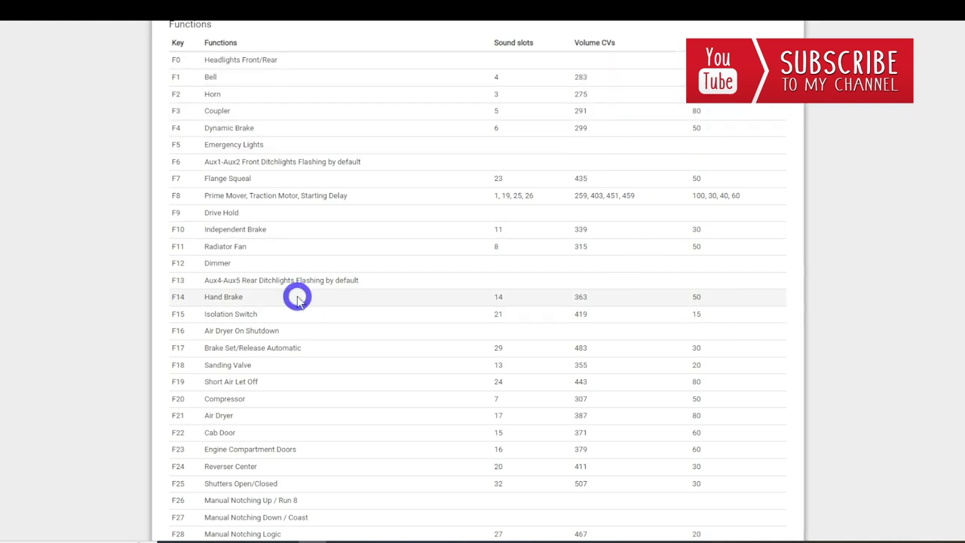
pyautogui.scroll(3, 298, 303)
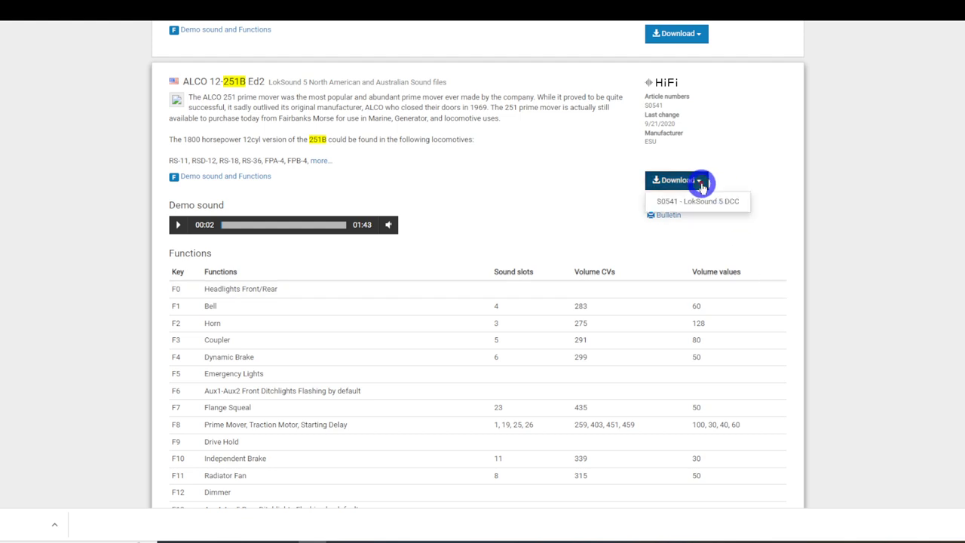
# Download the S0541 - LokSound 5 DCC file for the ALCO 12-251B Ed2, reading through and accepting the licence agreement
pyautogui.click(675, 202)
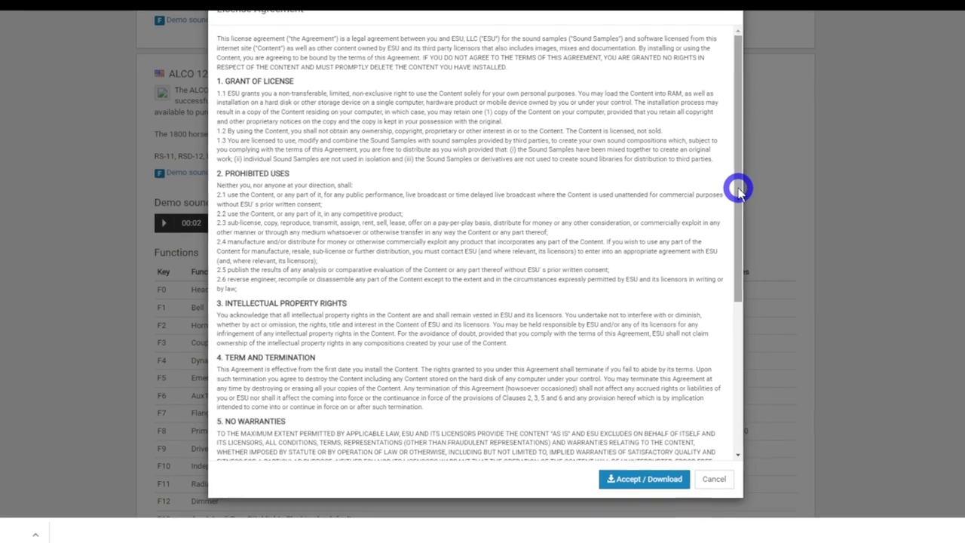
pyautogui.moveTo(737, 188); pyautogui.dragTo(746, 330)
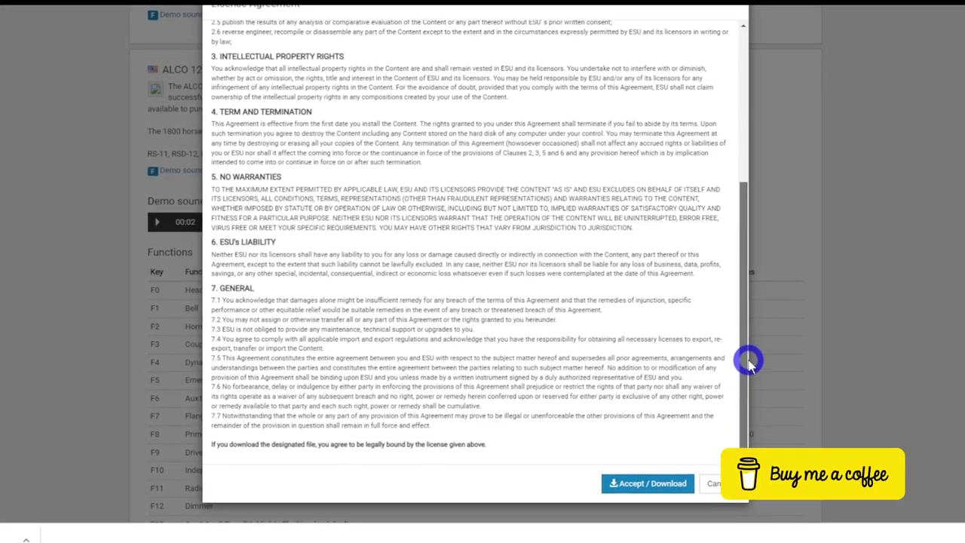
pyautogui.moveTo(748, 364); pyautogui.dragTo(758, 425)
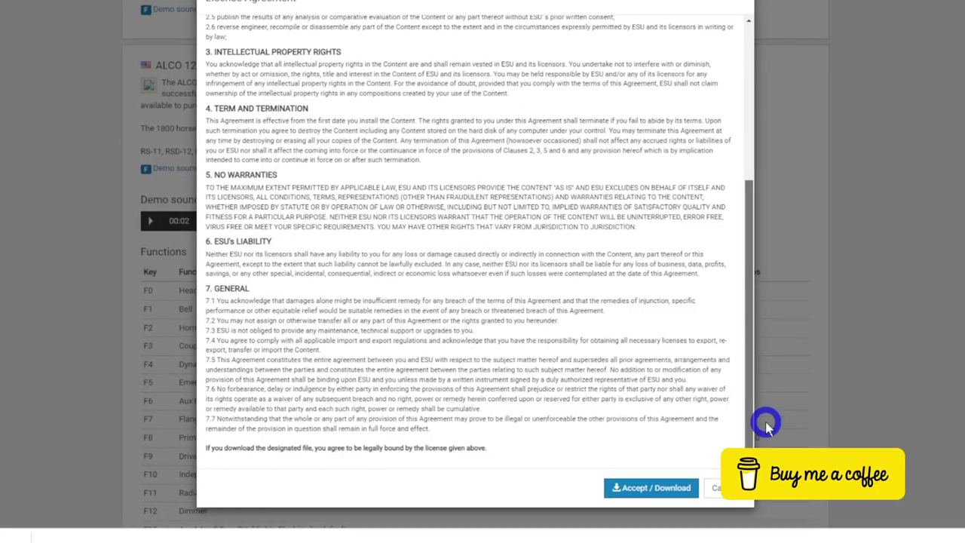
pyautogui.click(650, 488)
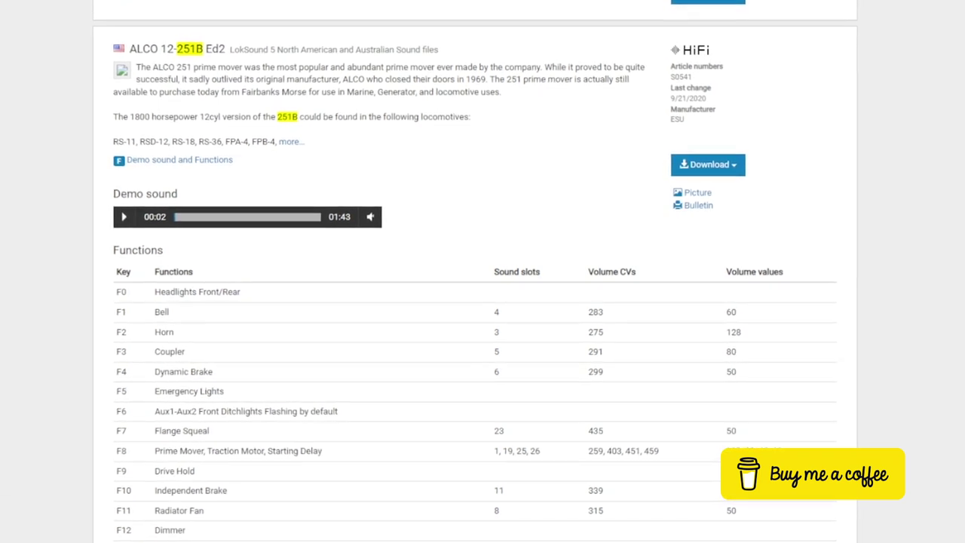
# Show the downloaded S0541 project file in its Downloads folder and reposition the folder window
pyautogui.click(129, 527)
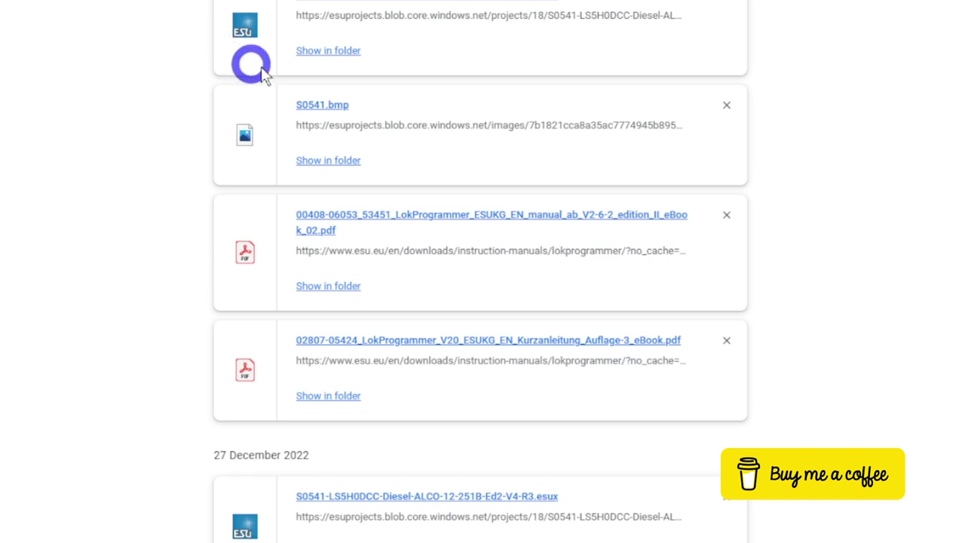
pyautogui.click(327, 50)
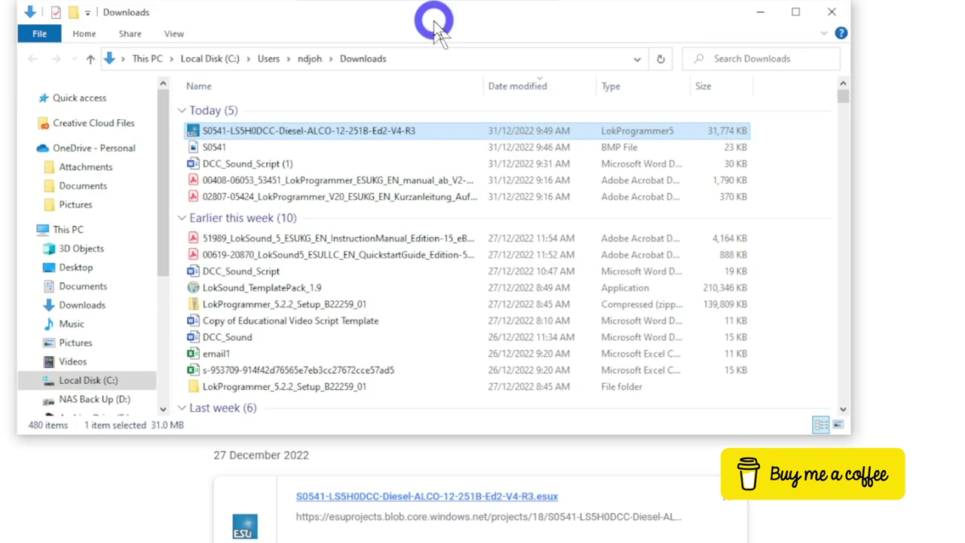
pyautogui.moveTo(430, 22); pyautogui.dragTo(440, 64)
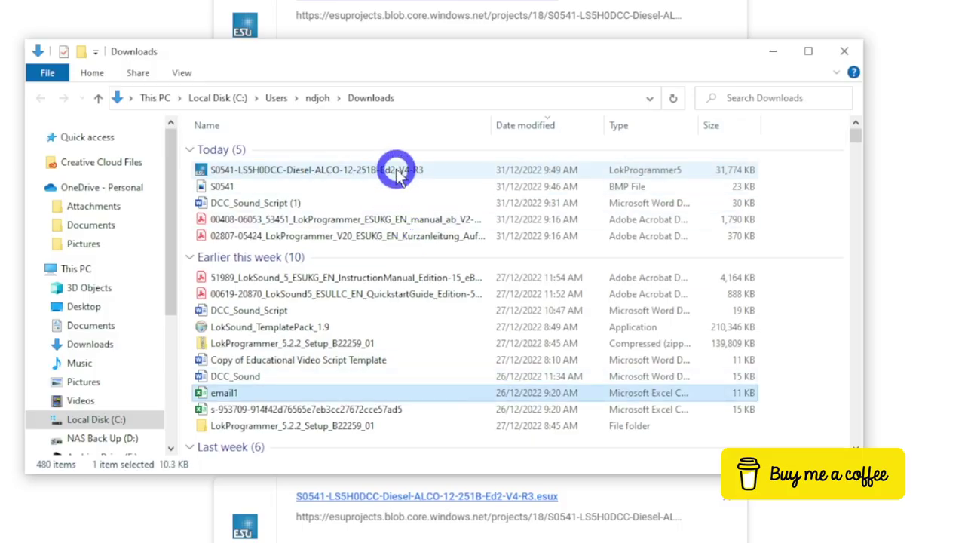
# Pick up the downloaded S0541-LS5H0DCC-Diesel-ALCO-12-251B-Ed2-V4-R3 file for transfer and open the DCC Sound folder in Premiere Current Projects
pyautogui.click(397, 171)
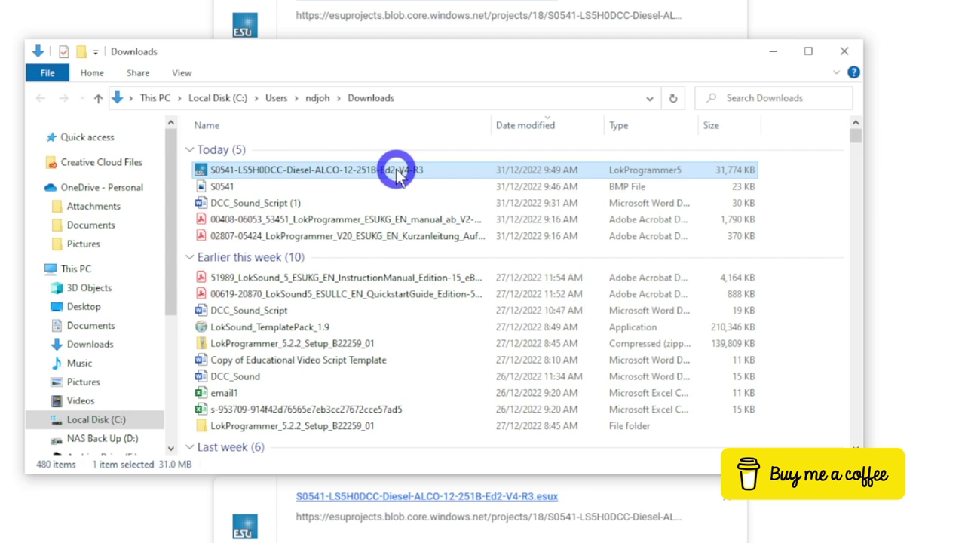
pyautogui.rightClick(397, 172)
pyautogui.click(455, 353)
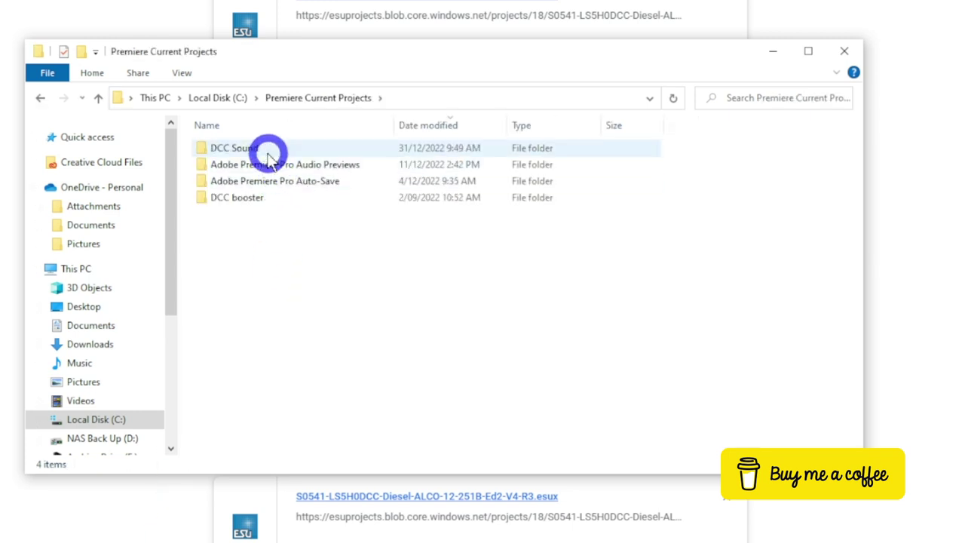
pyautogui.doubleClick(268, 155)
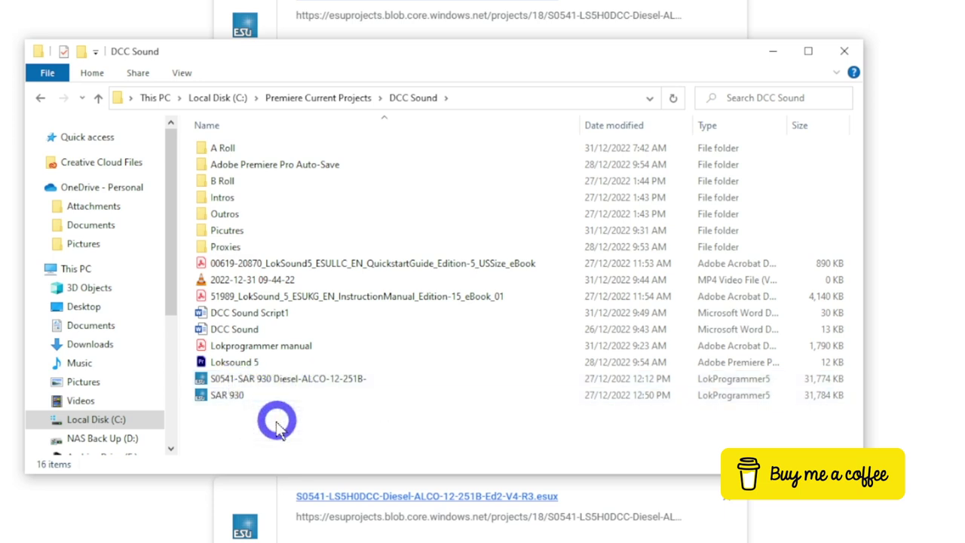
# Switch to LokProgrammer and start a complete decoder update using the project S0541-SAR 930 Diesel-ALCO-12-251B- from the DCC Sound folder
pyautogui.hotkey('alt', 'Tab')
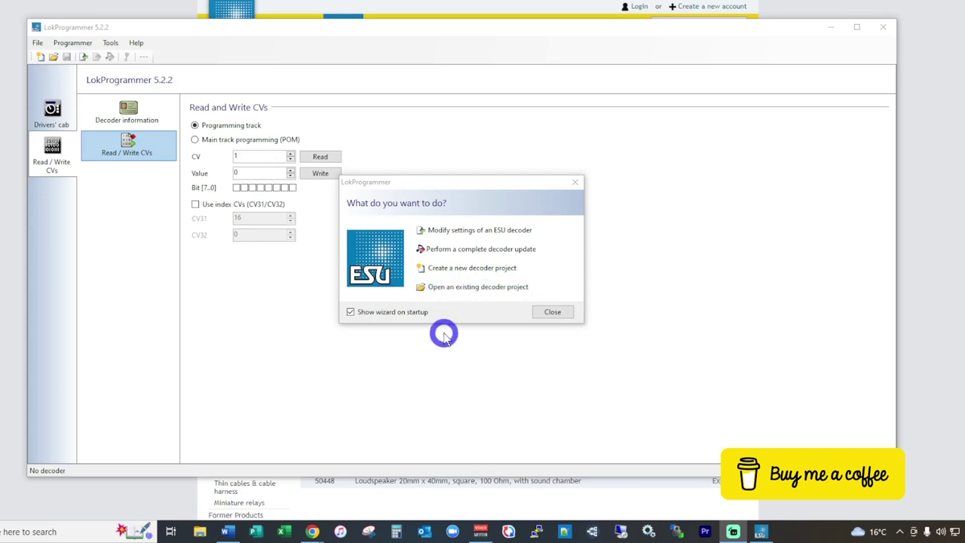
pyautogui.click(454, 248)
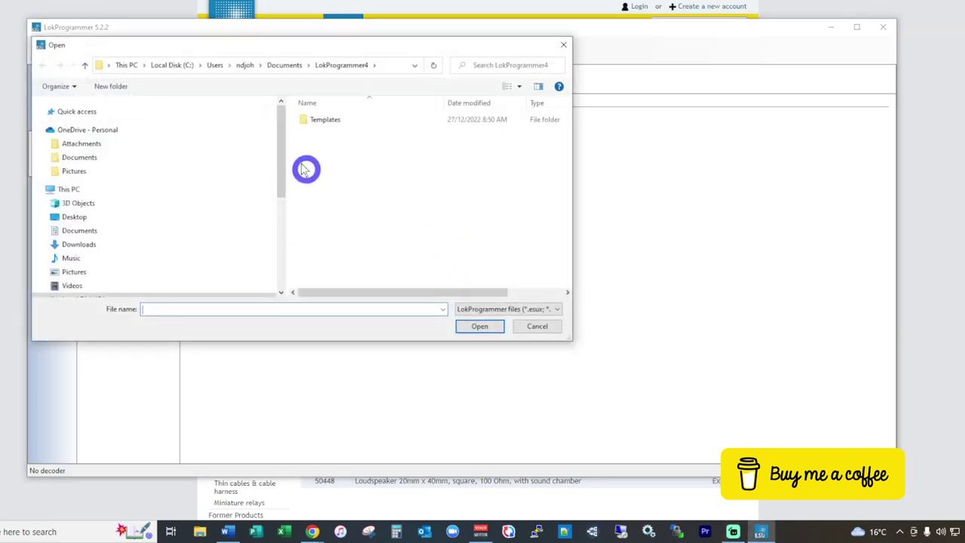
pyautogui.moveTo(278, 147); pyautogui.dragTo(283, 240)
pyautogui.click(83, 101)
pyautogui.doubleClick(361, 204)
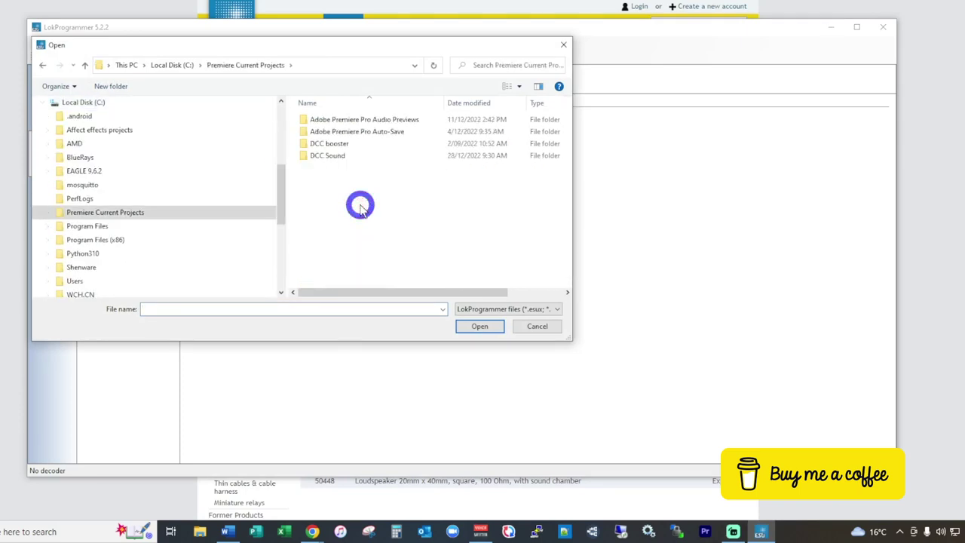
pyautogui.doubleClick(339, 156)
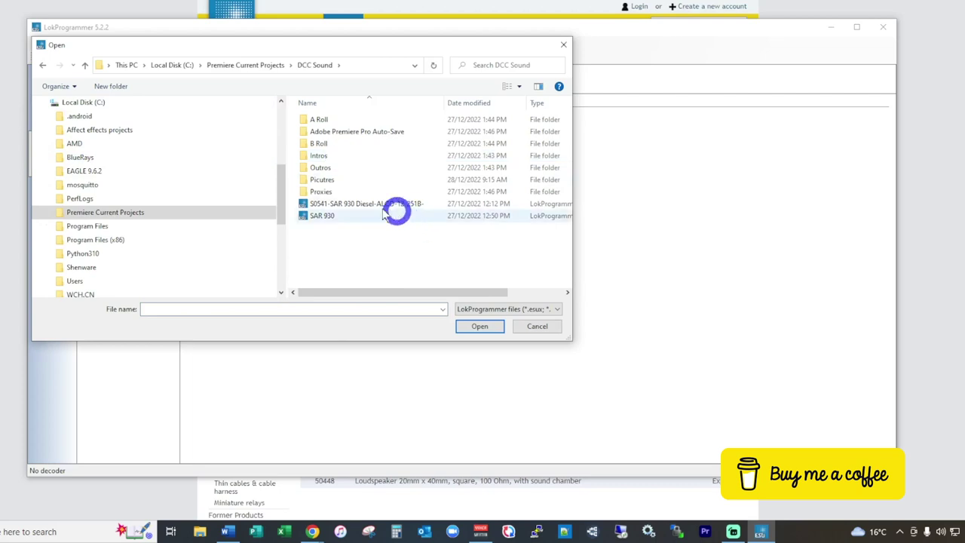
pyautogui.click(312, 204)
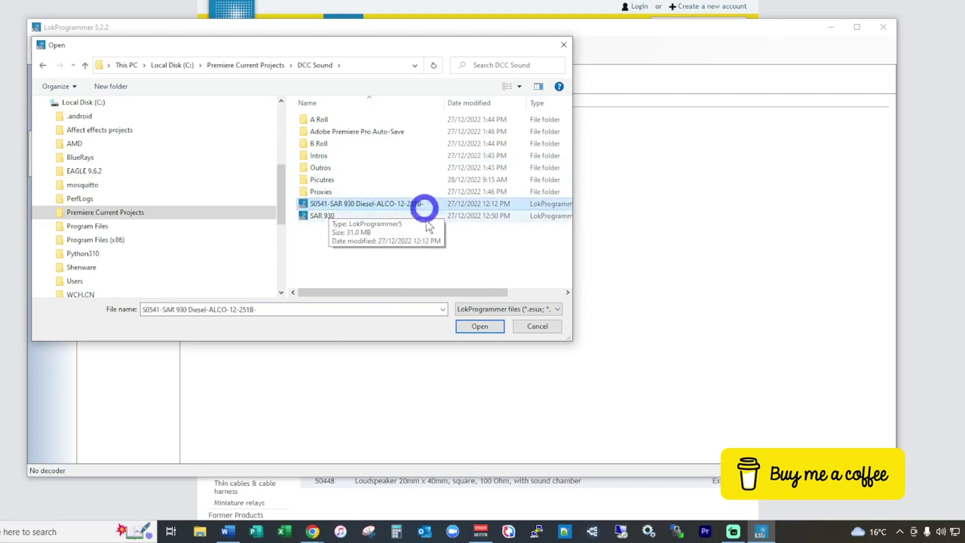
pyautogui.click(474, 327)
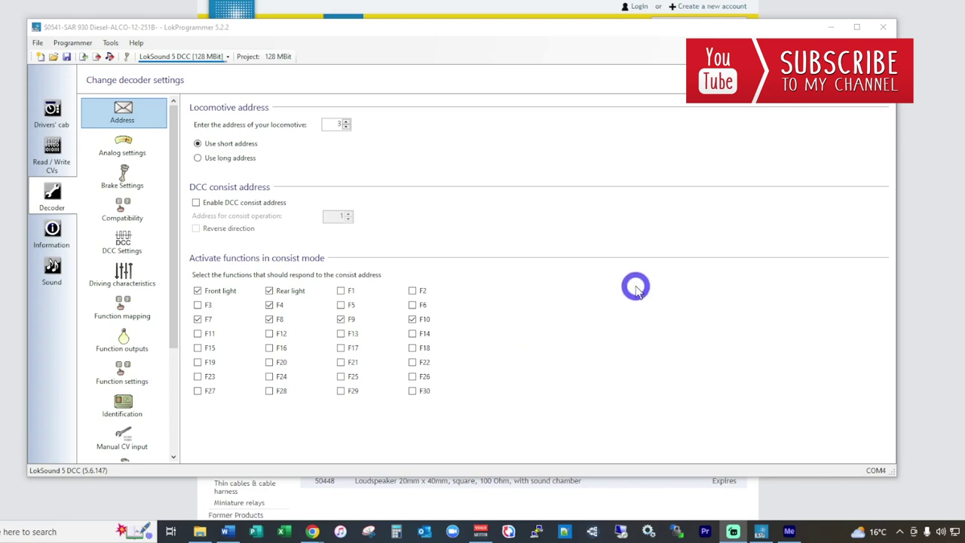
# Test the locomotive in the virtual drivers' cab with track power on, resetting speed to 0, reversing direction and raising the speed slightly
pyautogui.click(50, 113)
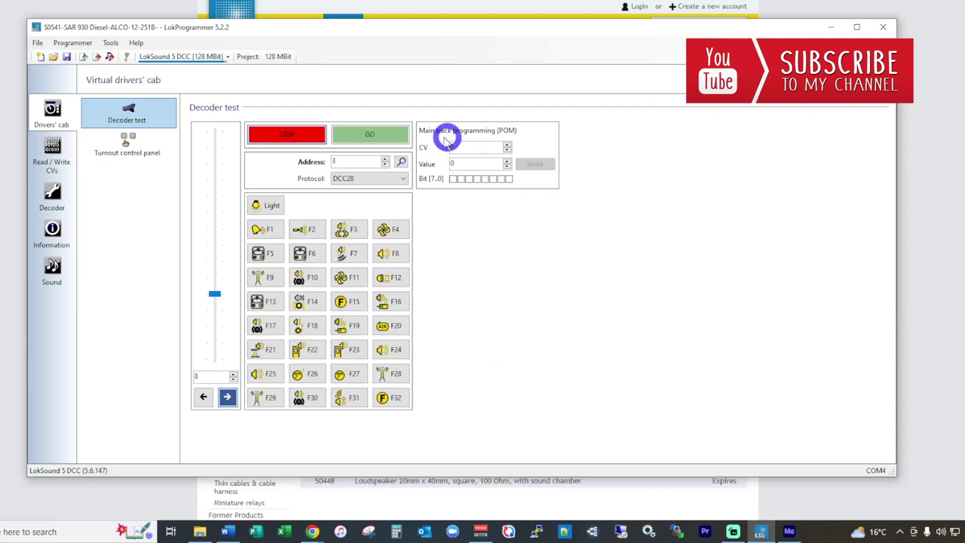
pyautogui.click(371, 134)
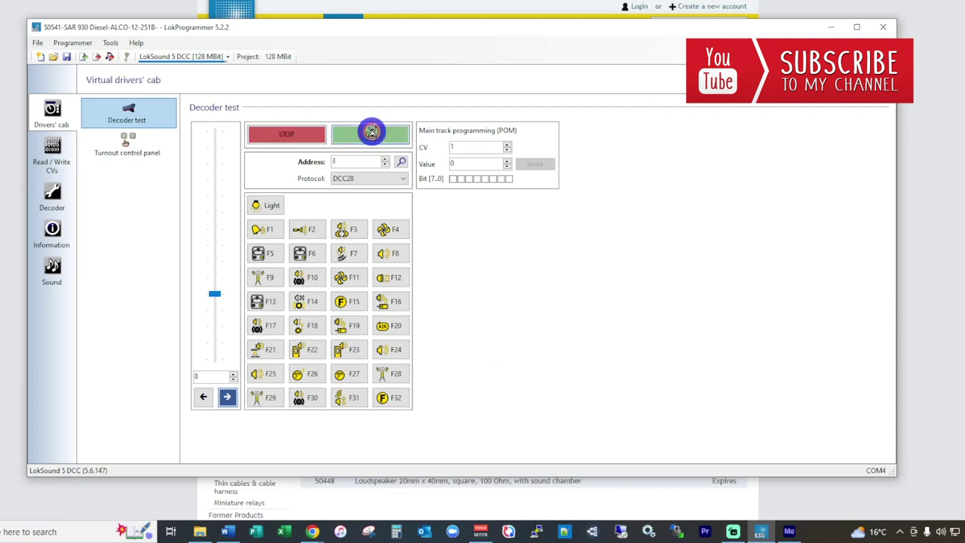
pyautogui.click(213, 361)
pyautogui.click(203, 397)
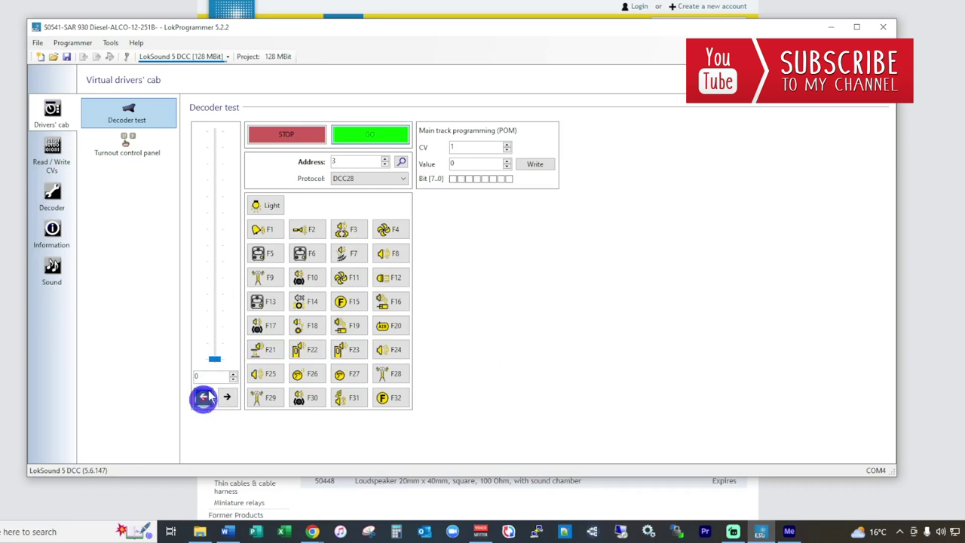
pyautogui.moveTo(216, 359); pyautogui.dragTo(220, 328)
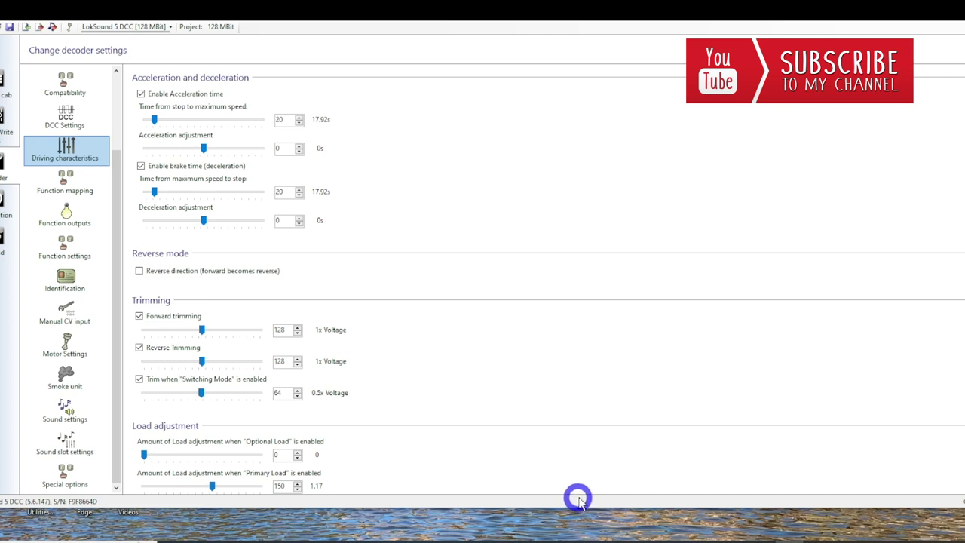
# Review the decoder's DCC settings and its driving characteristics, including trimming, load adjustment and power pack options
pyautogui.press('Up')
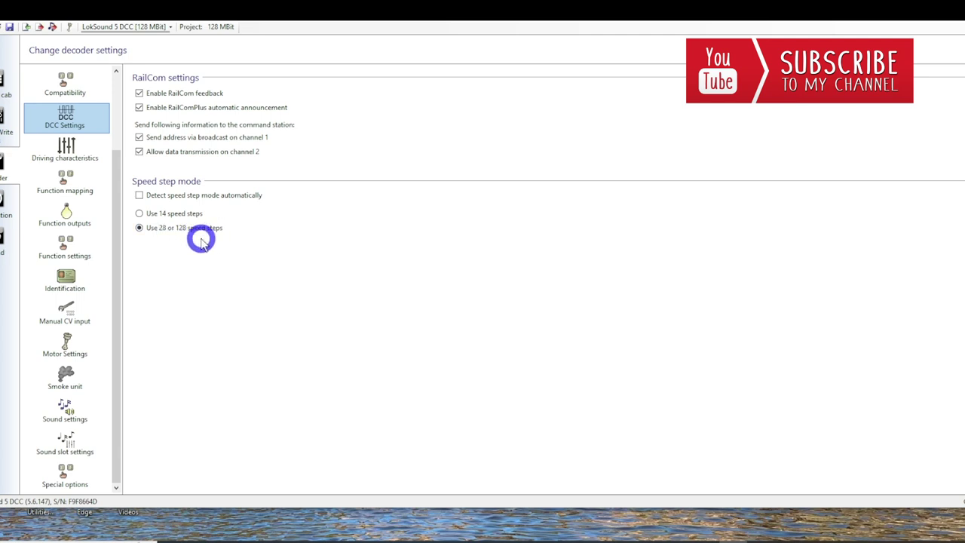
pyautogui.click(67, 155)
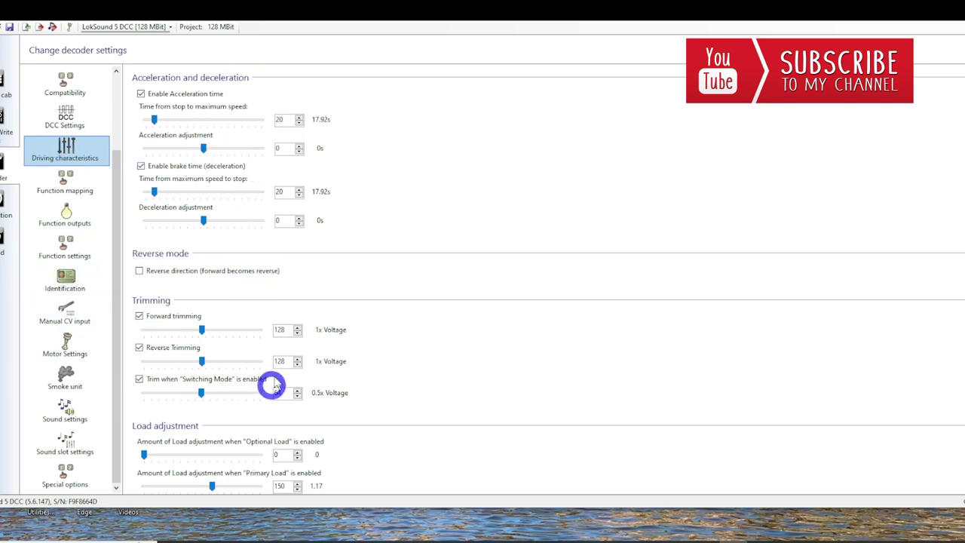
pyautogui.scroll(-3, 286, 339)
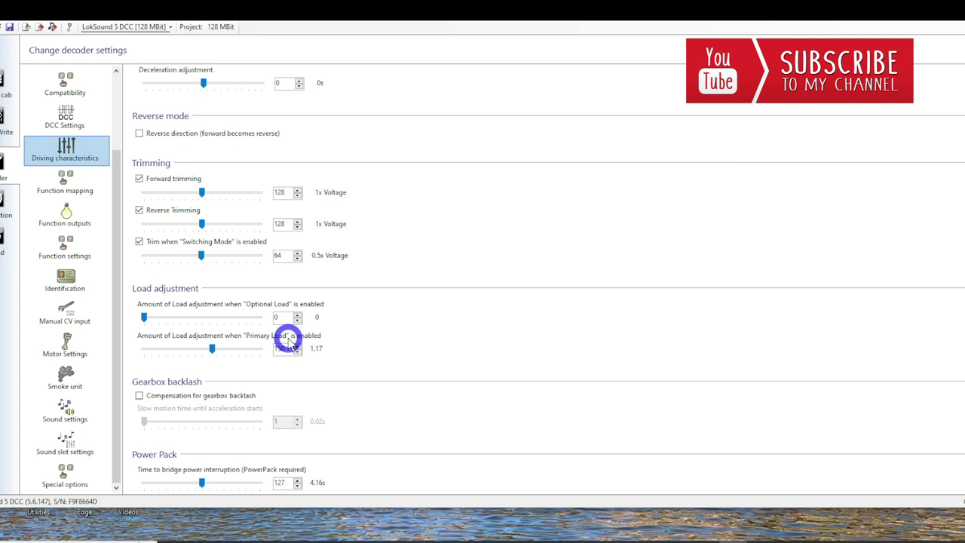
pyautogui.scroll(1, 288, 341)
# Review the decoder's function mapping, the Rear light [1] output configuration, the function settings with random functions, and the manual CV list
pyautogui.click(82, 189)
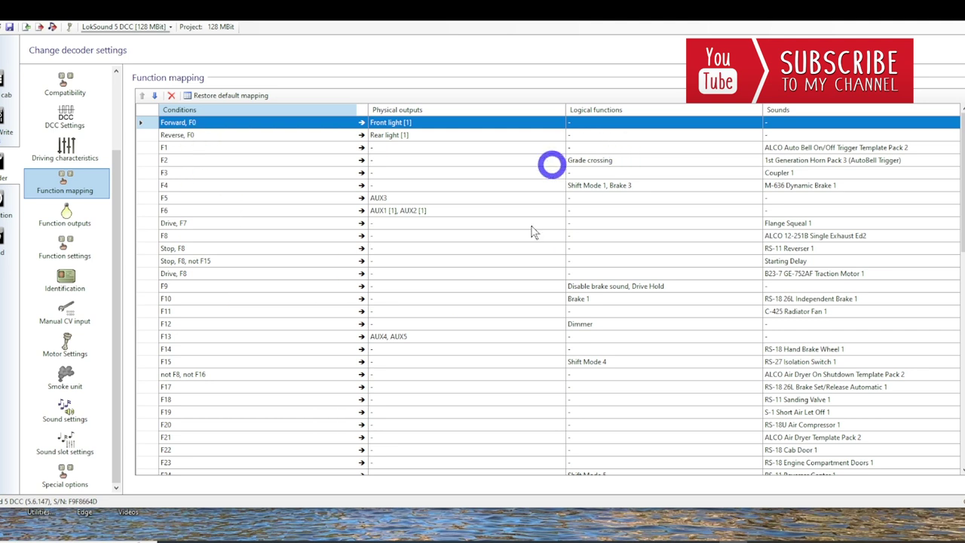
pyautogui.click(168, 118)
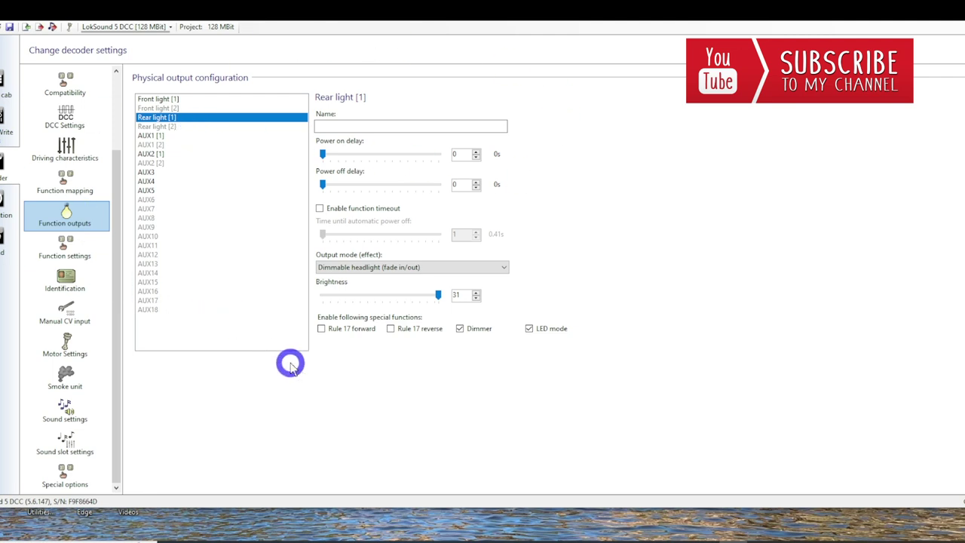
pyautogui.click(69, 246)
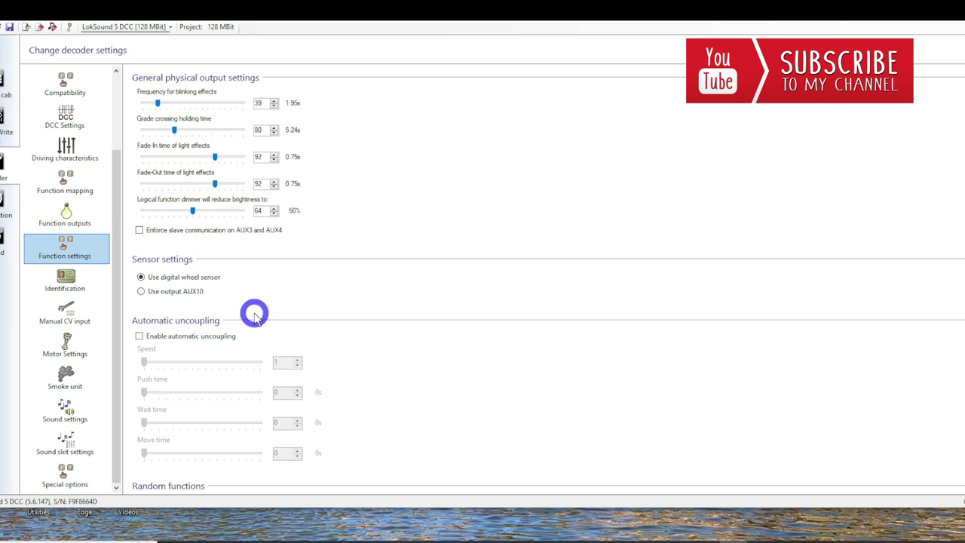
pyautogui.scroll(-4, 328, 323)
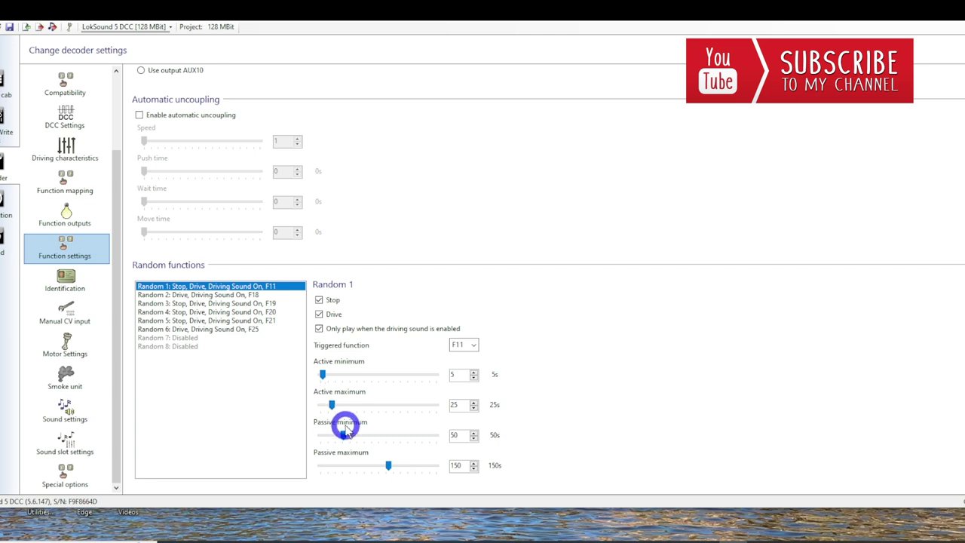
pyautogui.click(75, 320)
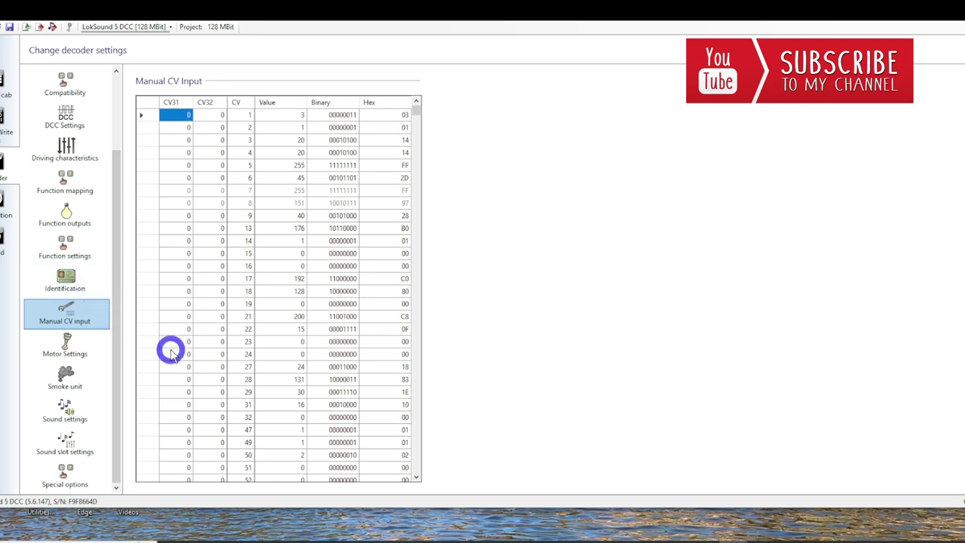
# Review the motor settings, comparing the three-value speed table with the speed curve, and examine the smoke unit settings
pyautogui.click(77, 348)
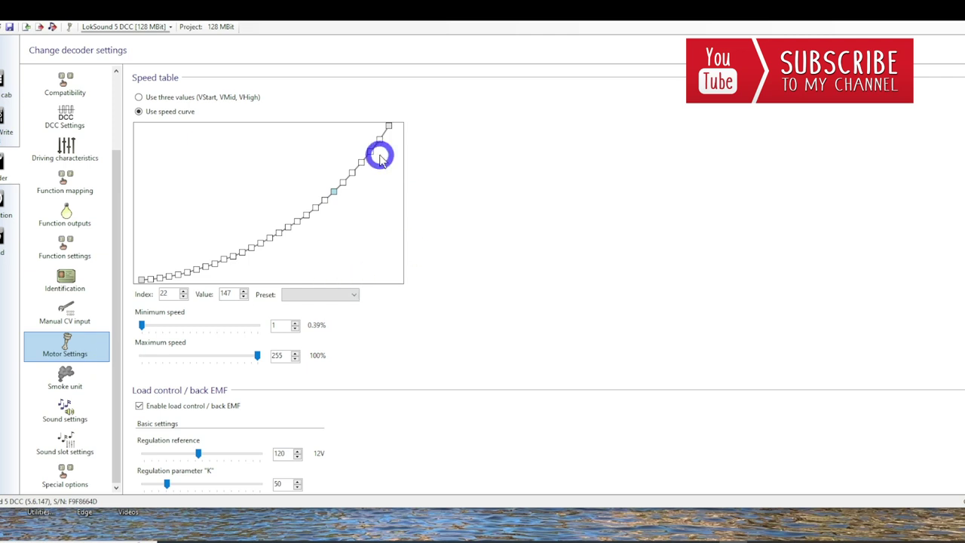
pyautogui.scroll(-1, 387, 329)
pyautogui.scroll(1, 387, 329)
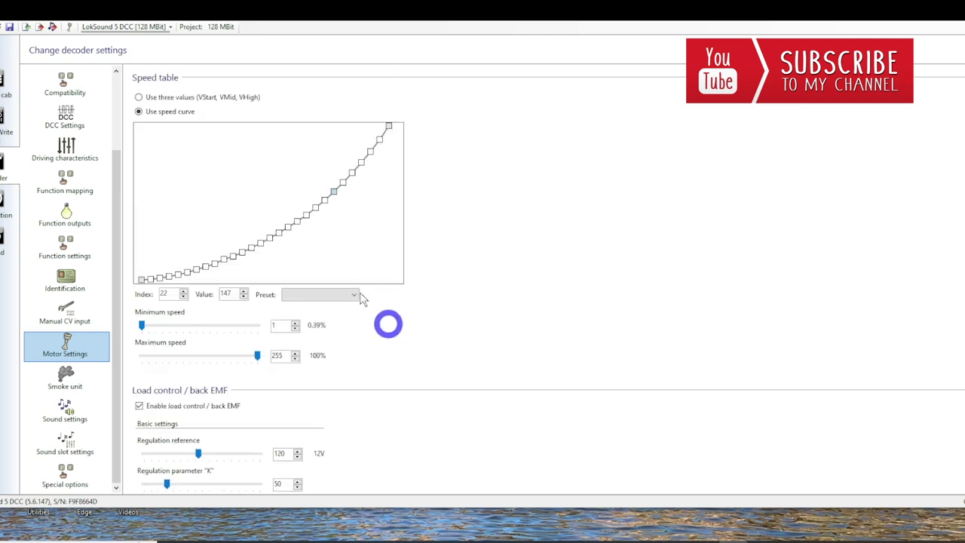
pyautogui.click(138, 97)
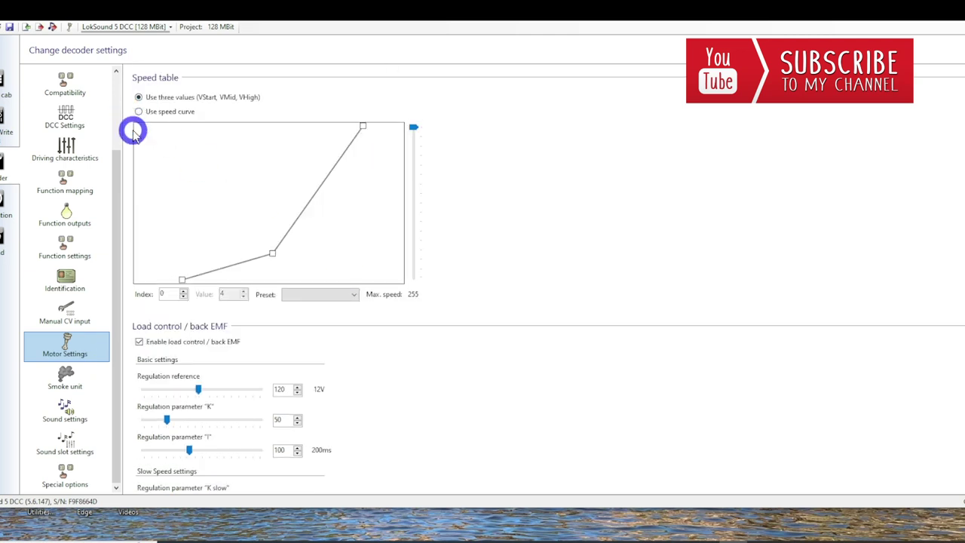
pyautogui.click(139, 110)
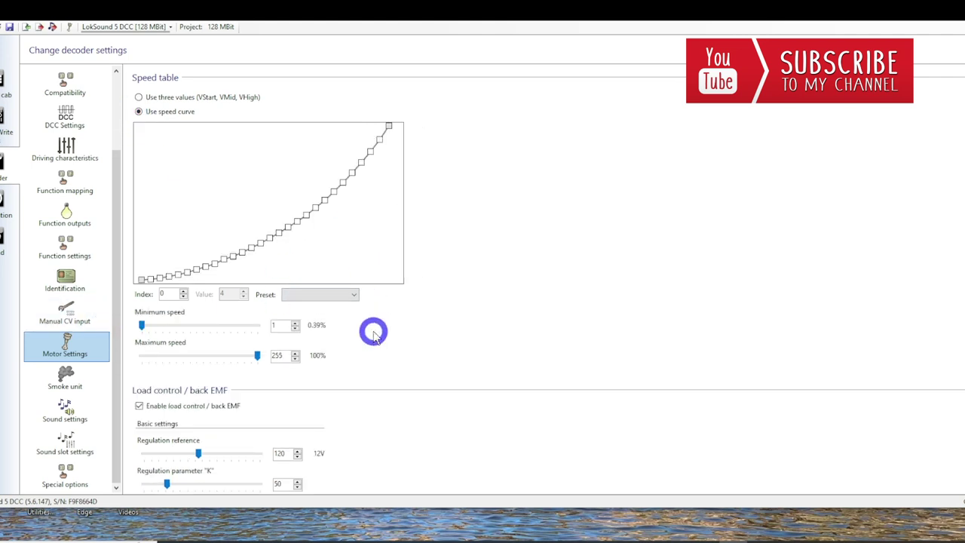
pyautogui.click(66, 377)
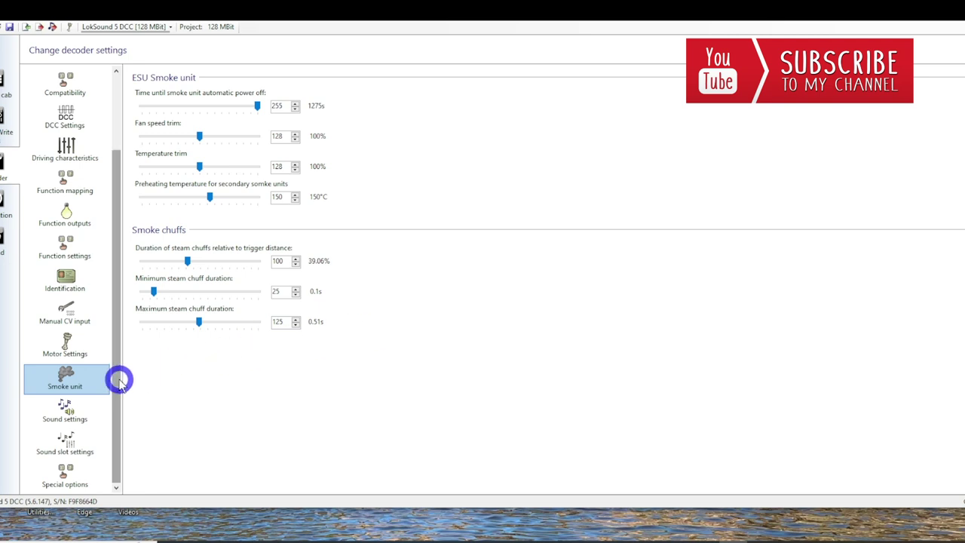
# Review the decoder's sound settings, the sound slot settings including the RS-18U Air Compressor slot, and the special options
pyautogui.click(68, 411)
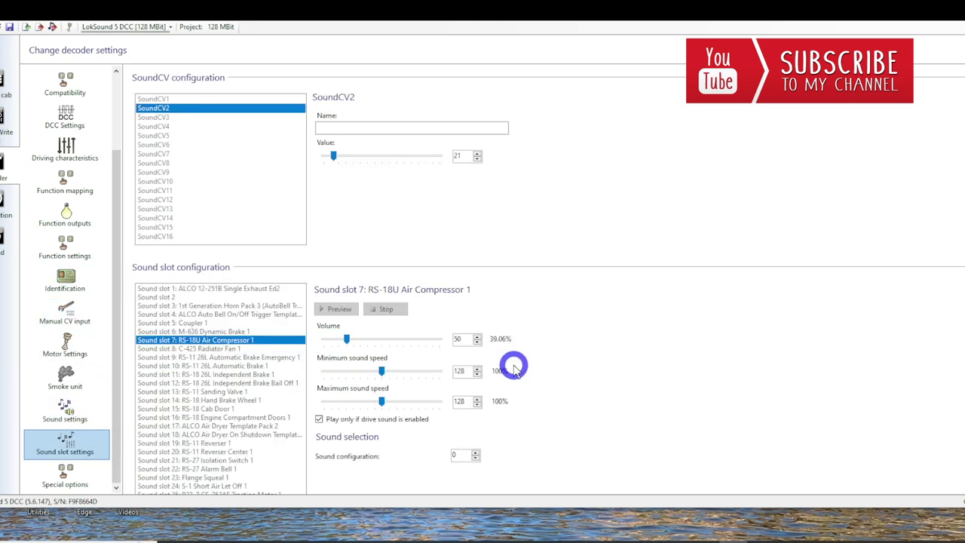
pyautogui.scroll(-2, 522, 359)
pyautogui.scroll(-1, 523, 359)
pyautogui.scroll(2, 523, 359)
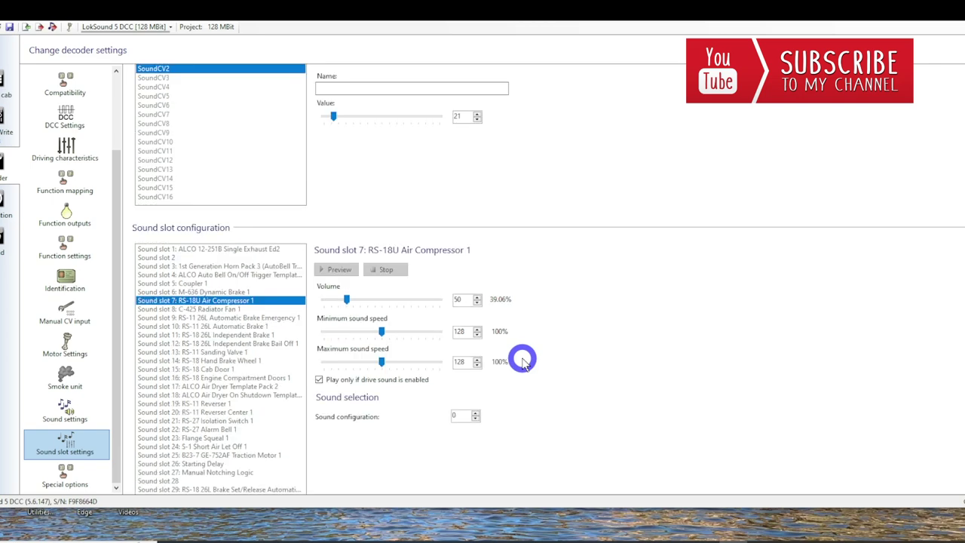
pyautogui.scroll(-1, 522, 361)
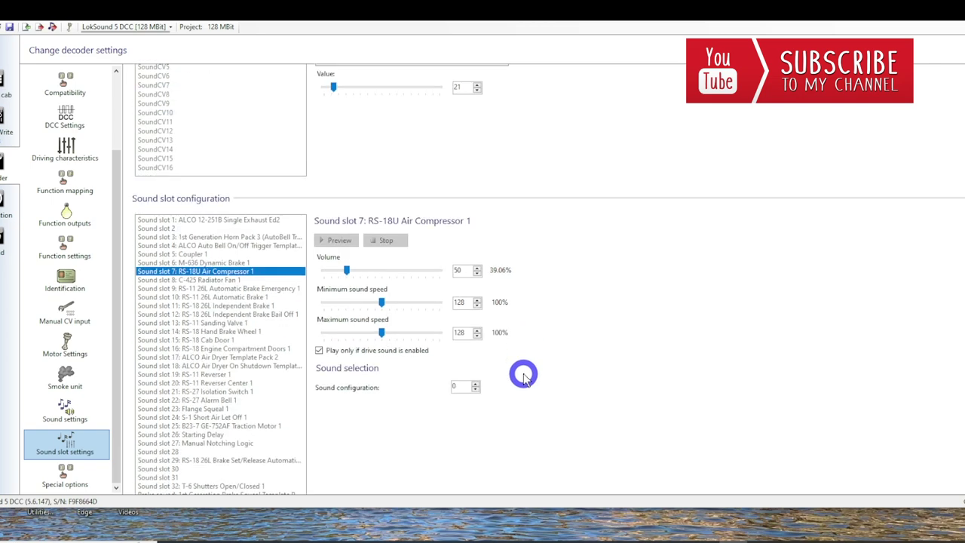
pyautogui.scroll(2, 523, 374)
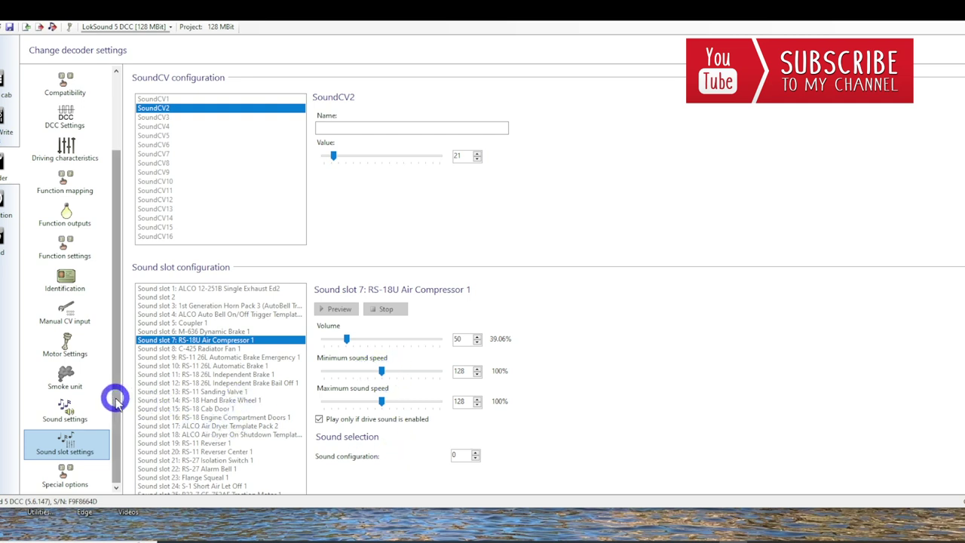
pyautogui.click(66, 473)
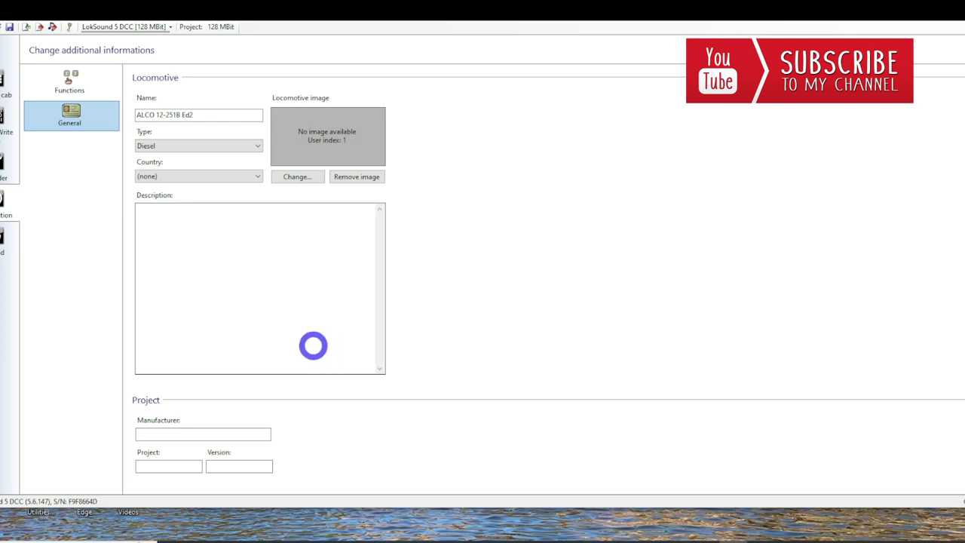
# Review the sound project overview, including its sound type and available sound slots
pyautogui.click(12, 239)
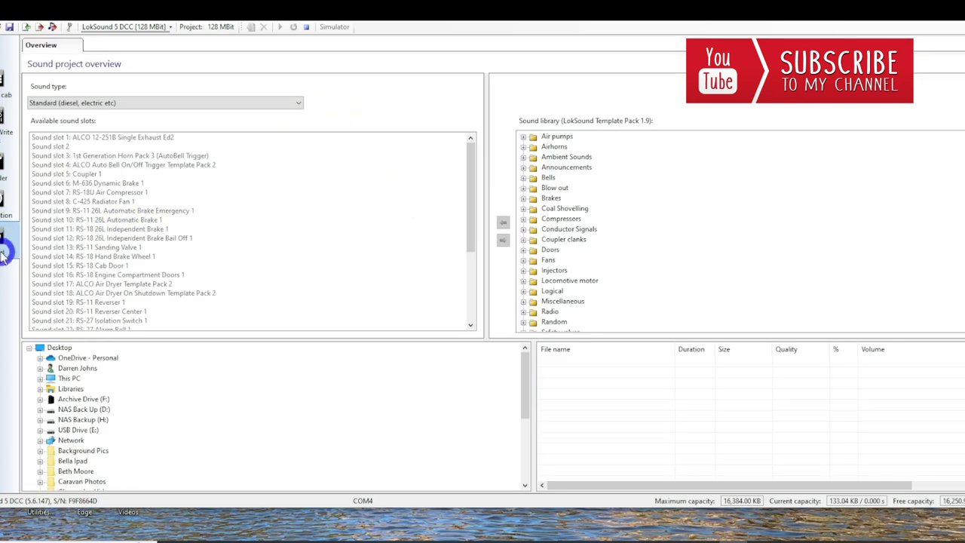
pyautogui.scroll(-1, 951, 228)
pyautogui.scroll(1, 963, 166)
pyautogui.moveTo(470, 181)
pyautogui.mouseDown()
pyautogui.moveTo(467, 227)
pyautogui.moveTo(467, 172)
pyautogui.mouseUp()
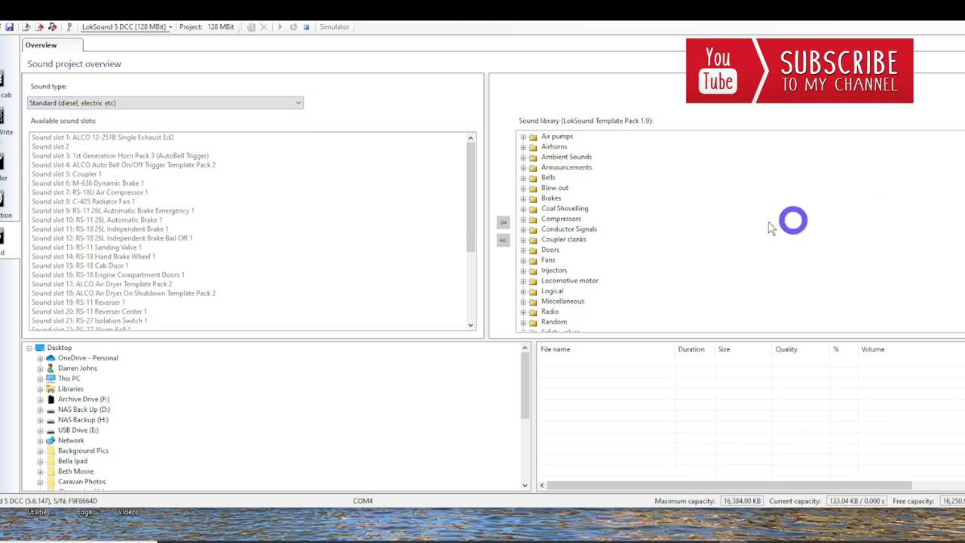
# Browse the sound library categories, looking inside Coal Shovelling, Air pumps and Doors
pyautogui.click(523, 208)
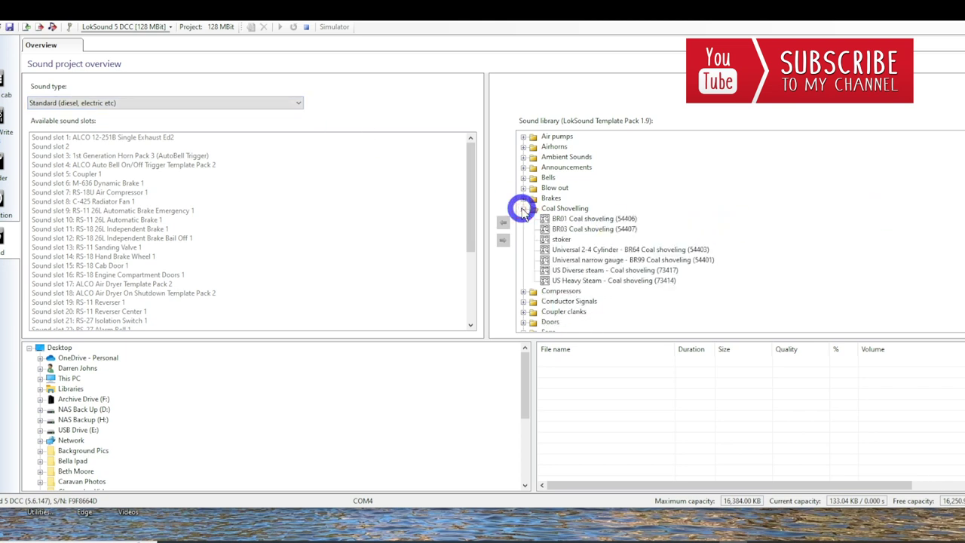
pyautogui.click(523, 208)
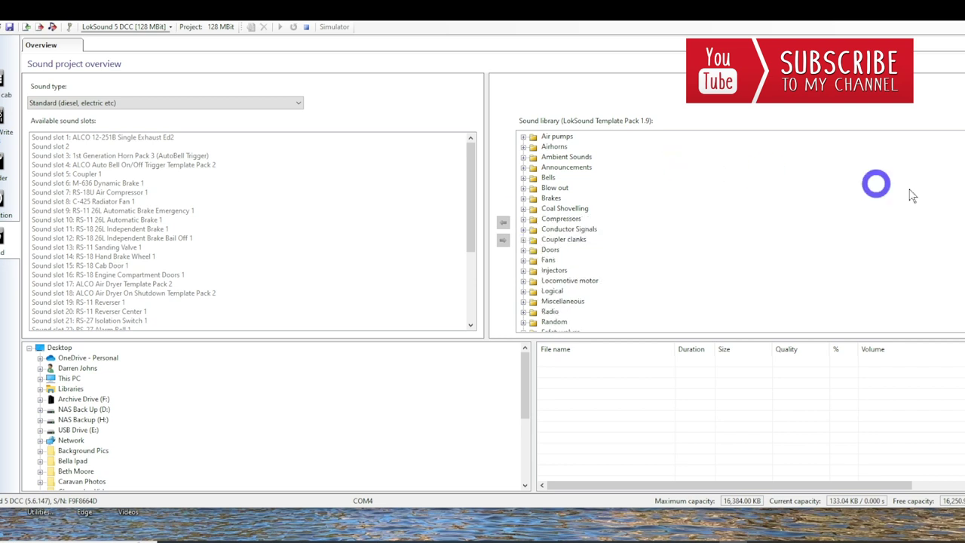
pyautogui.click(523, 137)
pyautogui.click(523, 136)
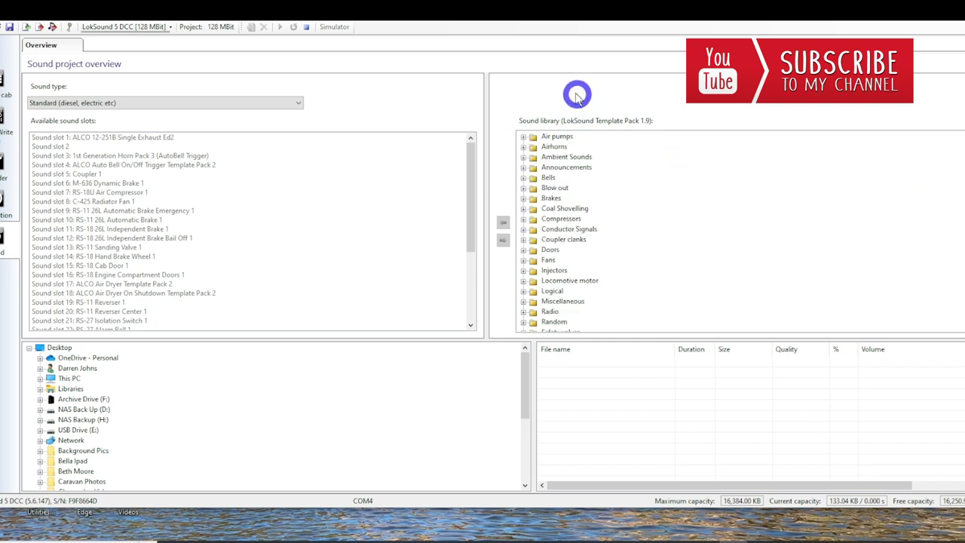
pyautogui.click(523, 249)
pyautogui.click(523, 250)
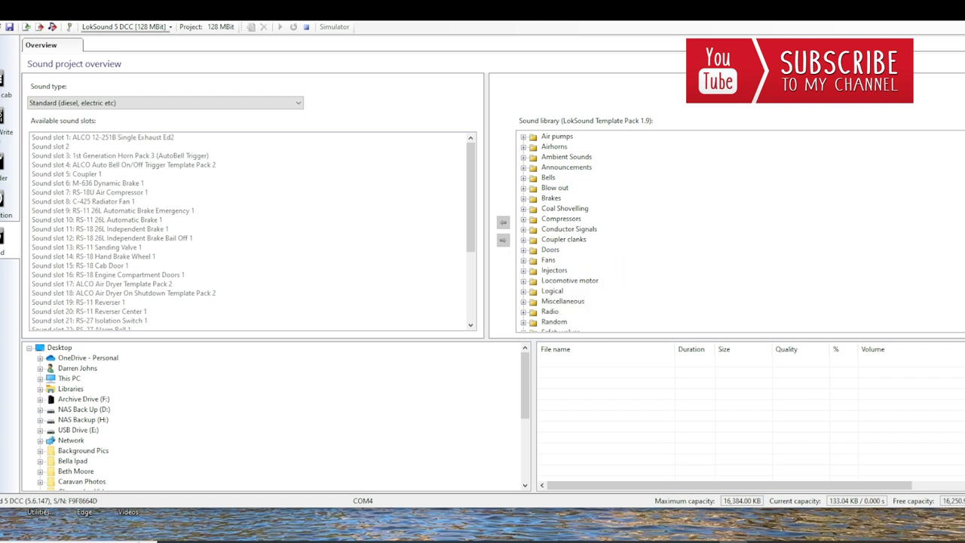
pyautogui.scroll(-1, 573, 229)
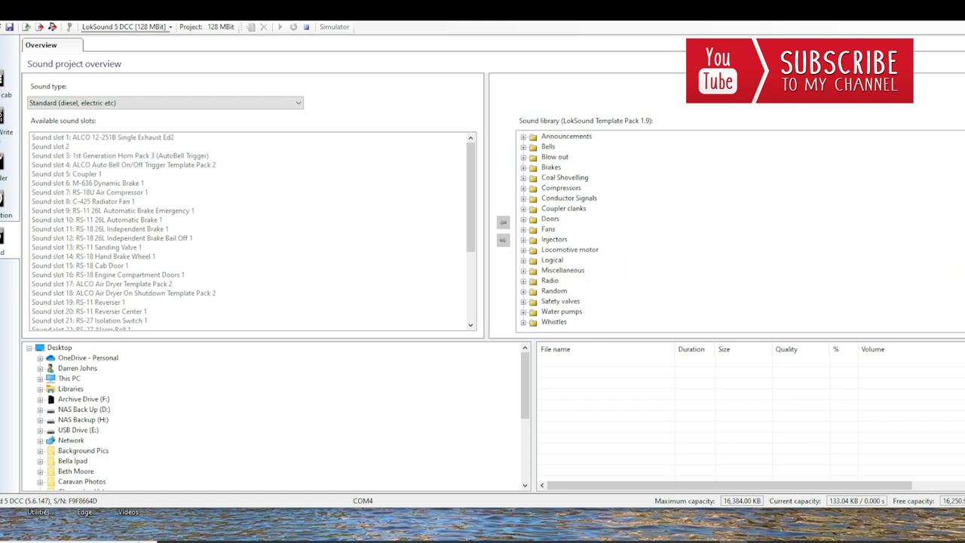
pyautogui.scroll(1, 740, 231)
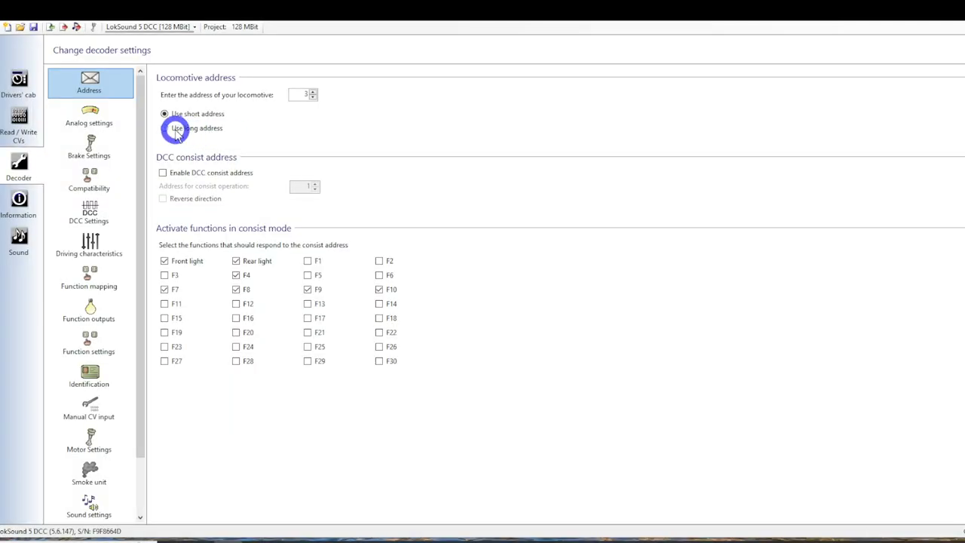
# Switch the locomotive to a long address and set it to 955
pyautogui.click(165, 129)
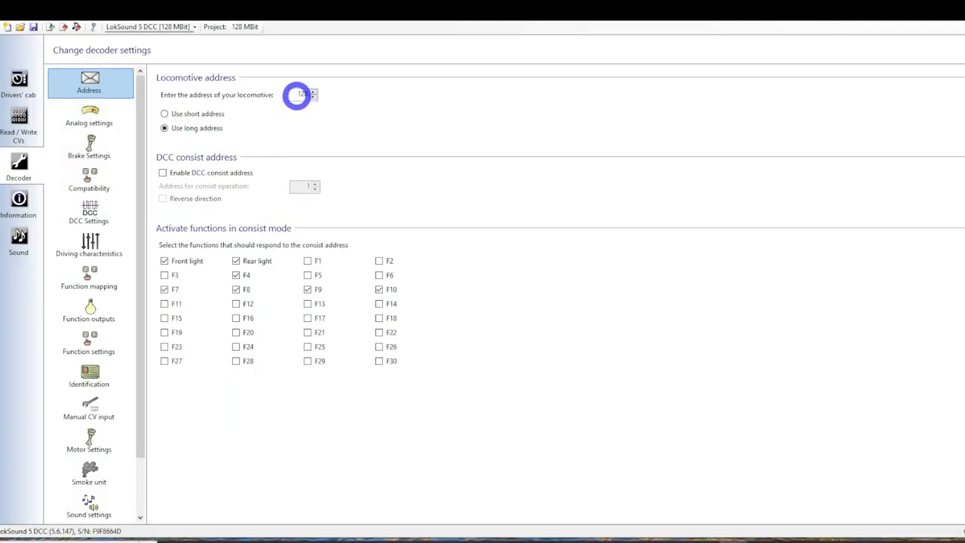
pyautogui.click(315, 95)
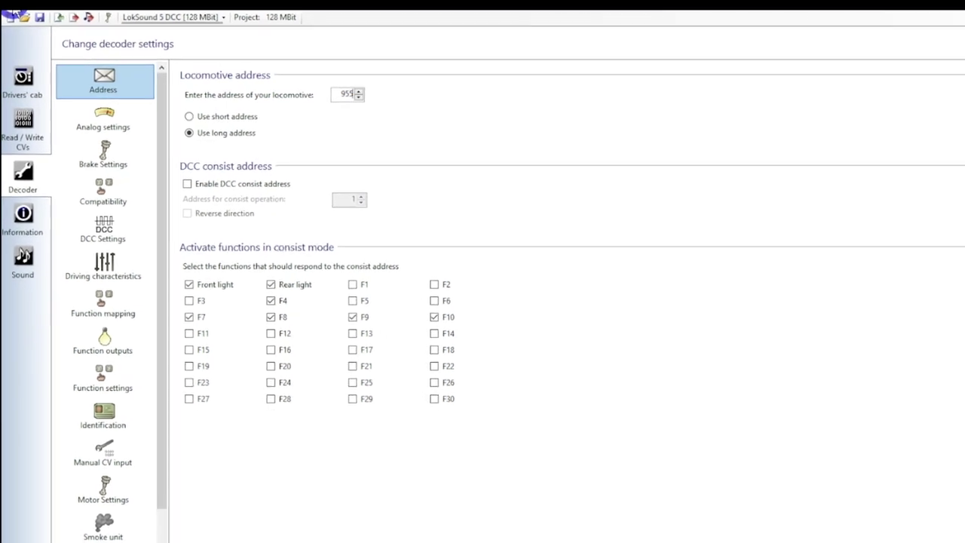
# Save the project as SAR 930 in the DCC Sound folder under Premiere Current Projects, using the existing file's name
pyautogui.click(13, 11)
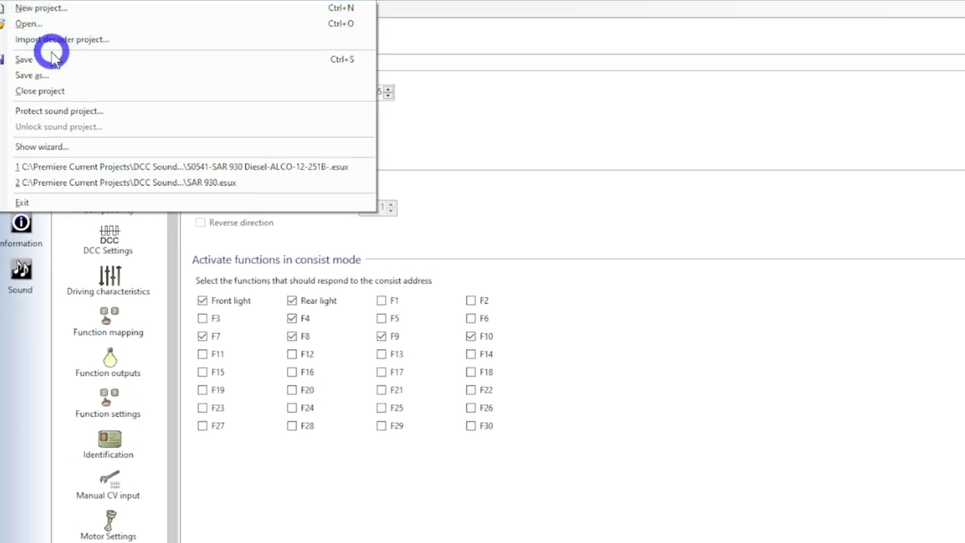
pyautogui.click(53, 77)
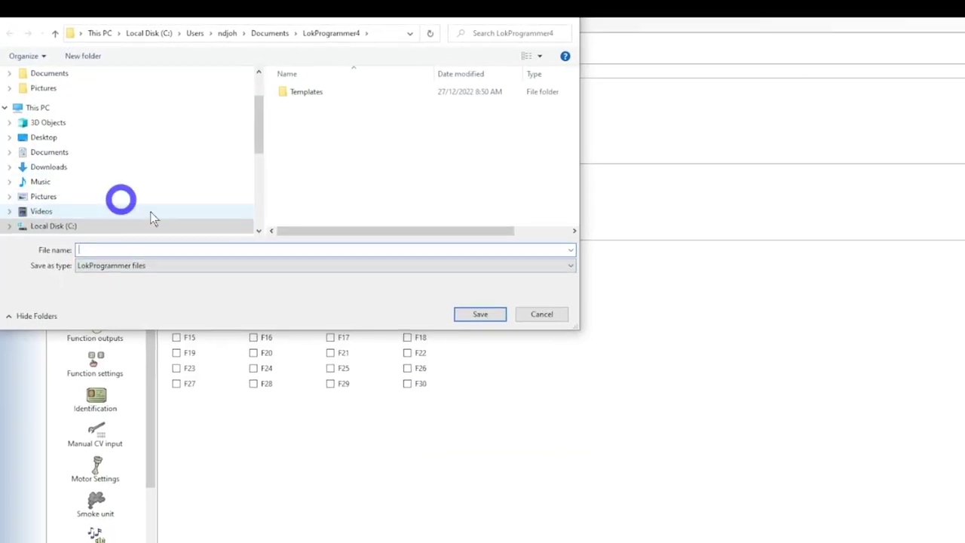
pyautogui.click(151, 223)
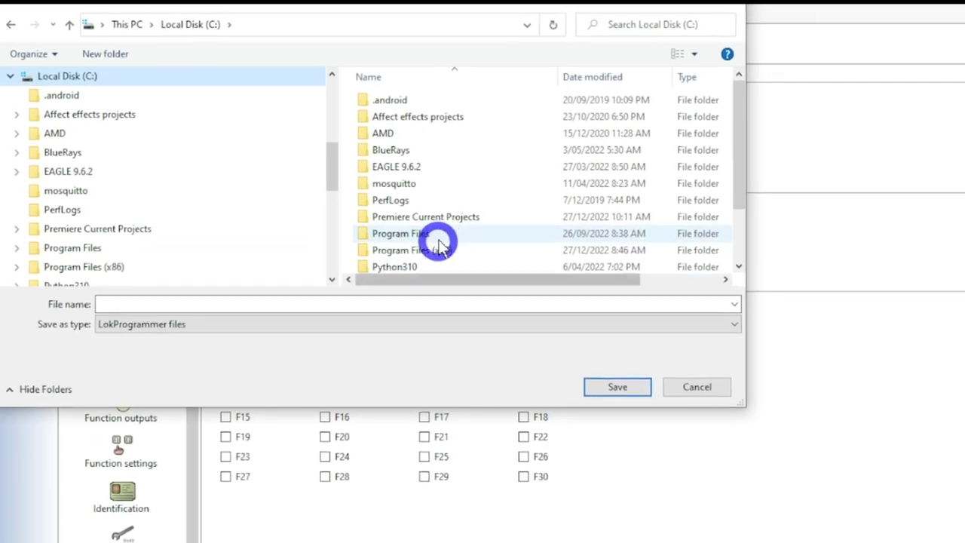
pyautogui.doubleClick(427, 210)
pyautogui.doubleClick(483, 162)
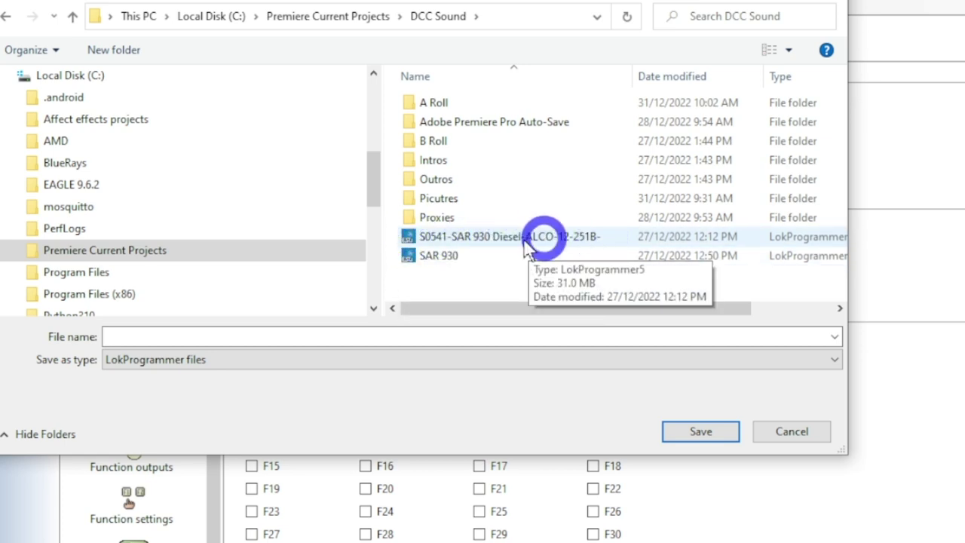
pyautogui.click(437, 257)
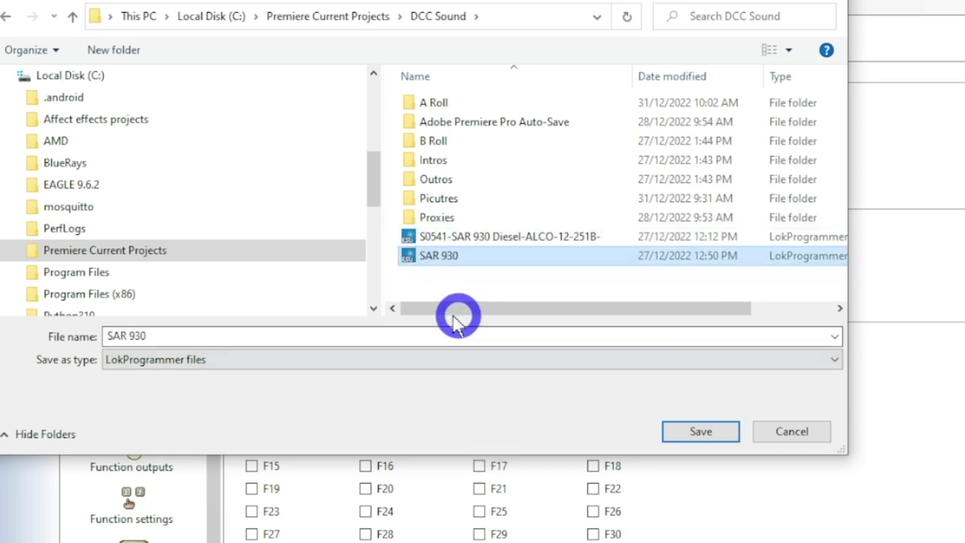
pyautogui.press('Return')
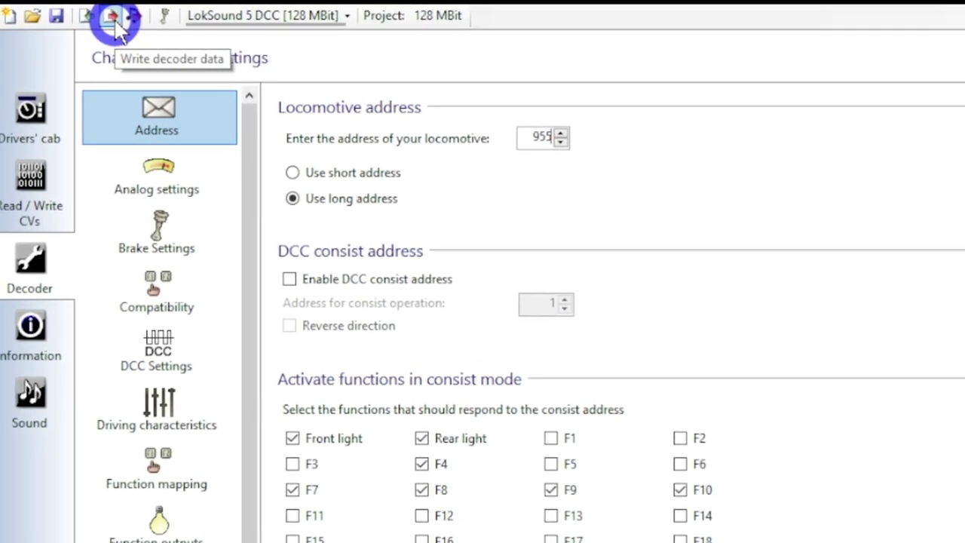
# Write the decoder data with defaults overwritten by current values and main track programming left off
pyautogui.click(107, 21)
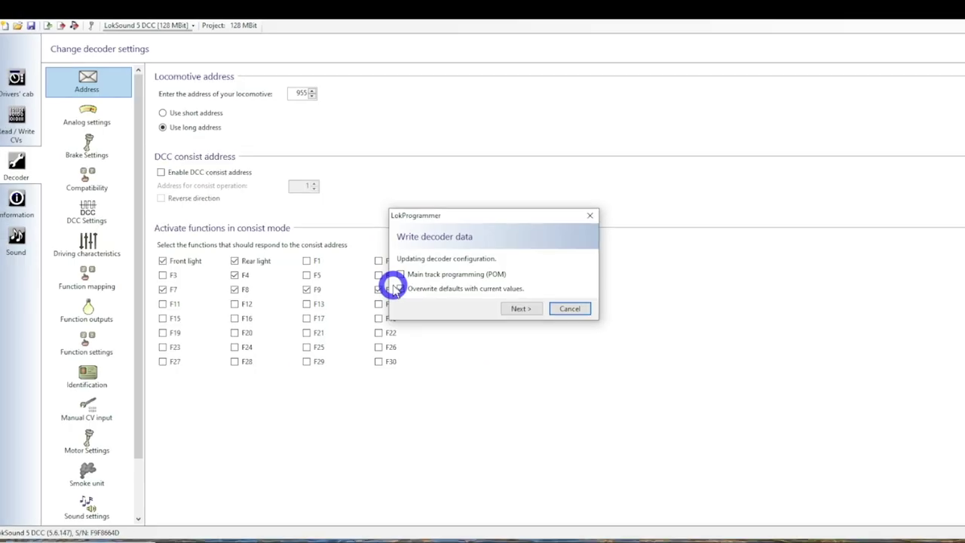
pyautogui.click(398, 288)
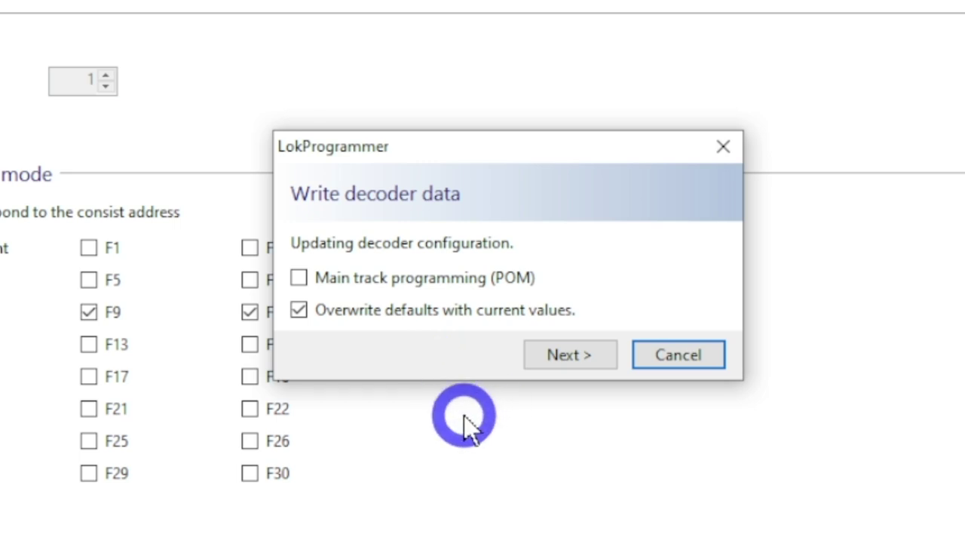
pyautogui.click(580, 356)
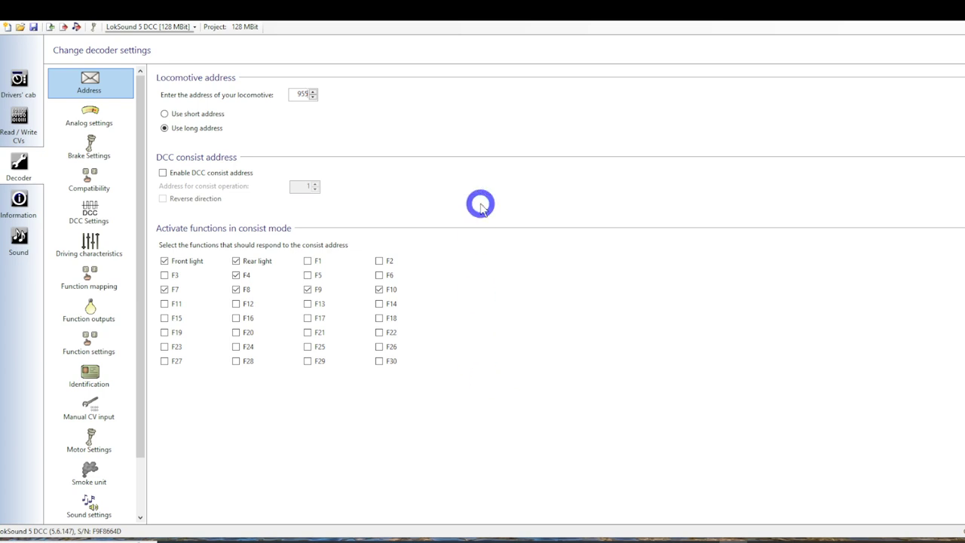
# Turn on track power for address 955 in the virtual drivers' cab
pyautogui.click(19, 83)
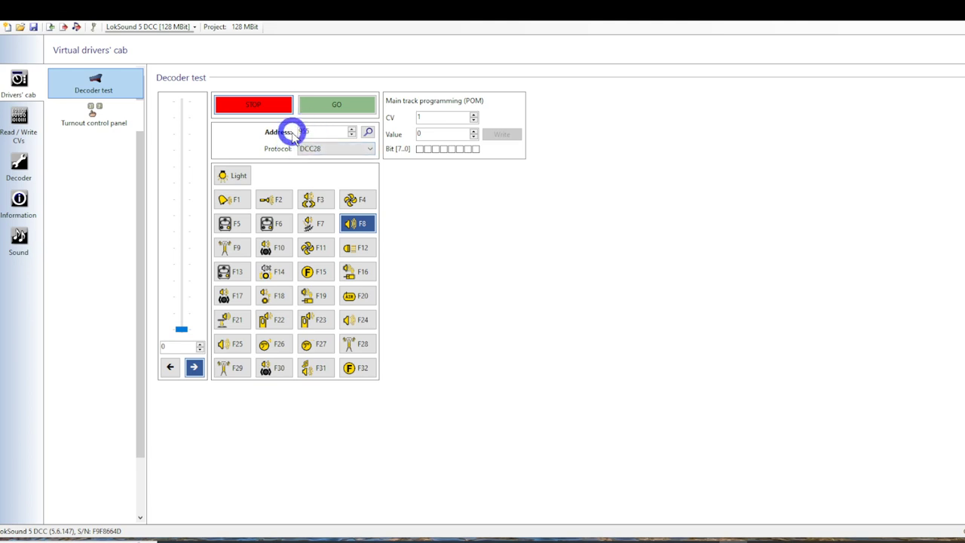
pyautogui.click(337, 108)
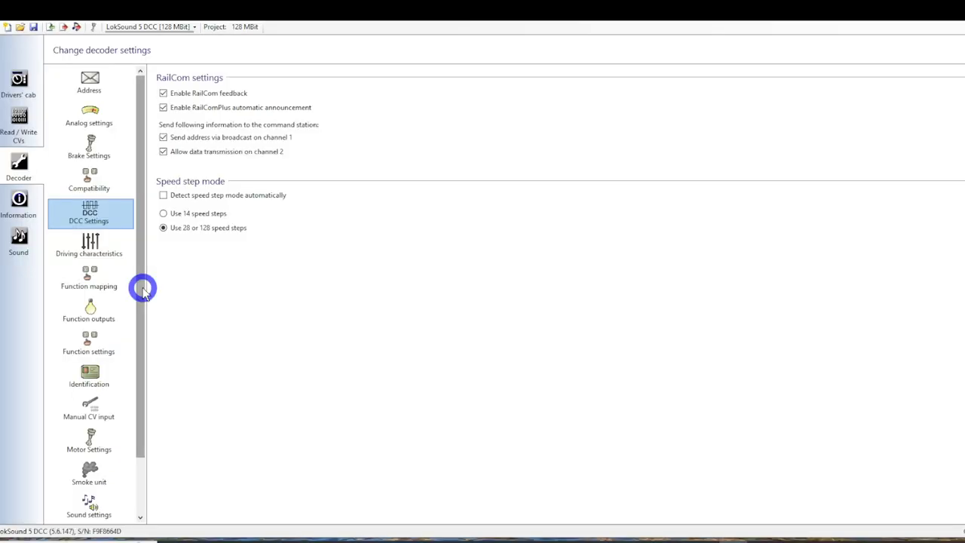
# Open the decoder's function mapping and capture the whole table as a screen snip with Snipping Tool
pyautogui.click(104, 281)
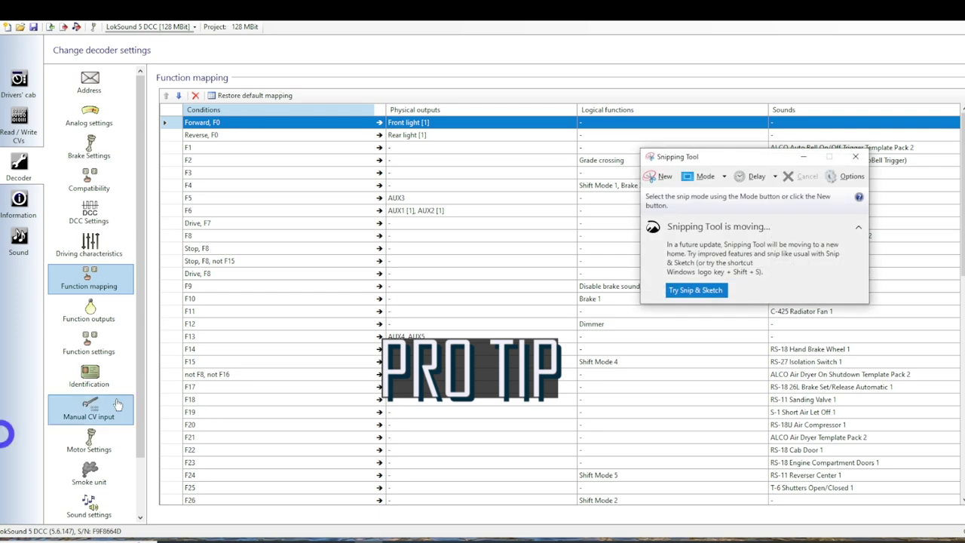
pyautogui.moveTo(770, 156); pyautogui.dragTo(565, 108)
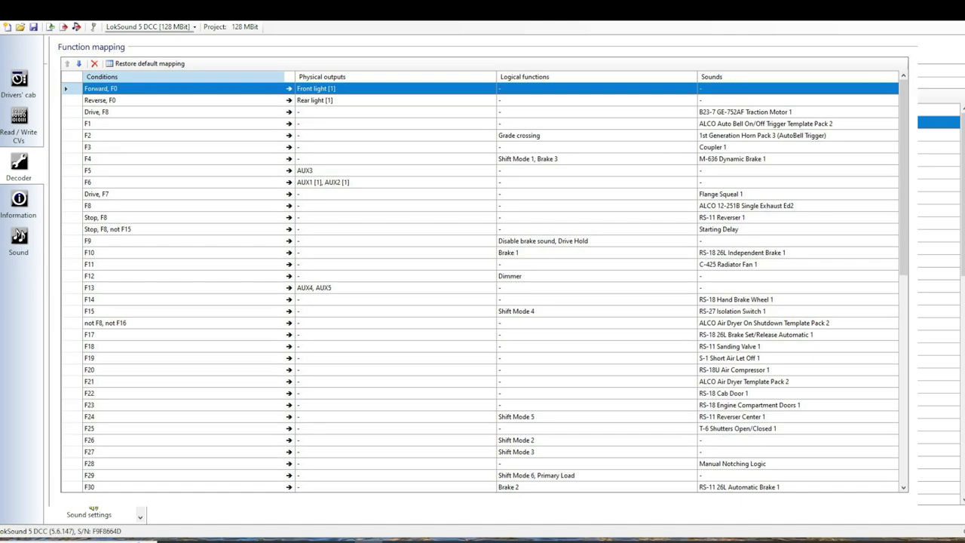
pyautogui.click(241, 98)
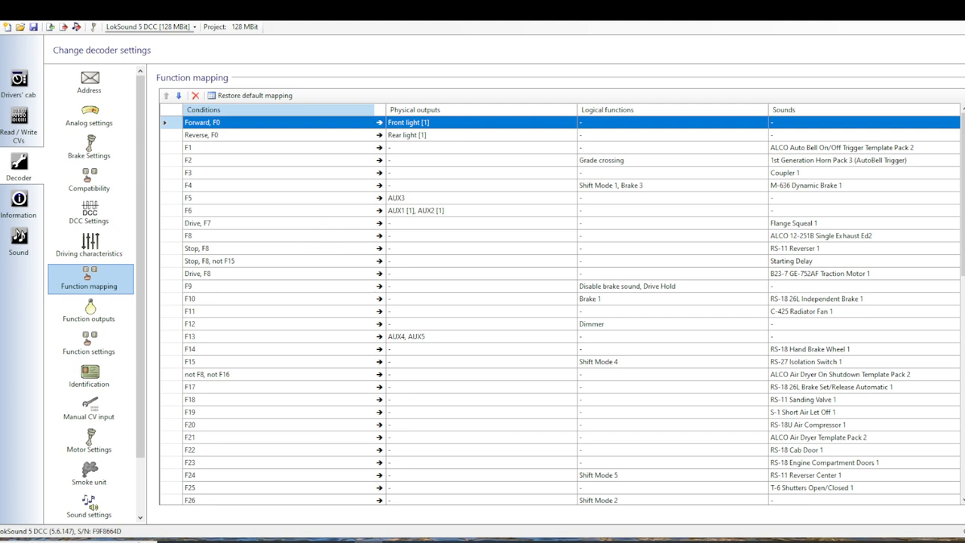
pyautogui.moveTo(283, 118); pyautogui.dragTo(420, 161)
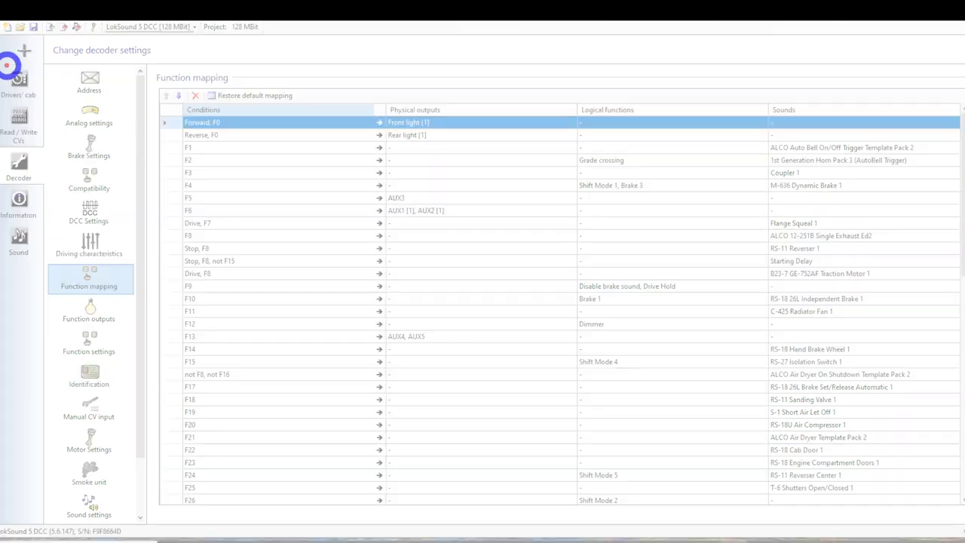
pyautogui.moveTo(156, 90); pyautogui.dragTo(961, 528)
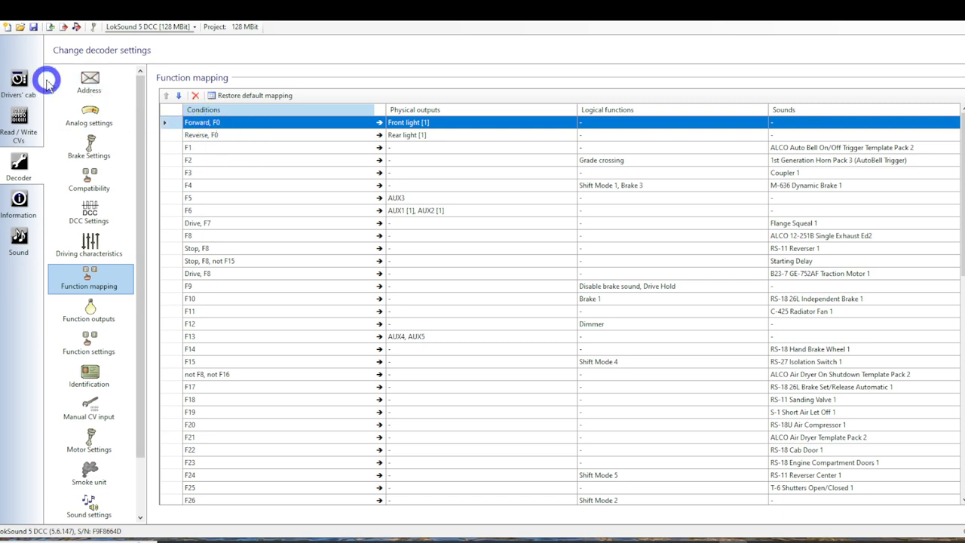
# Compare the function buttons in the virtual drivers' cab with the rows of the decoder's function mapping table
pyautogui.click(21, 80)
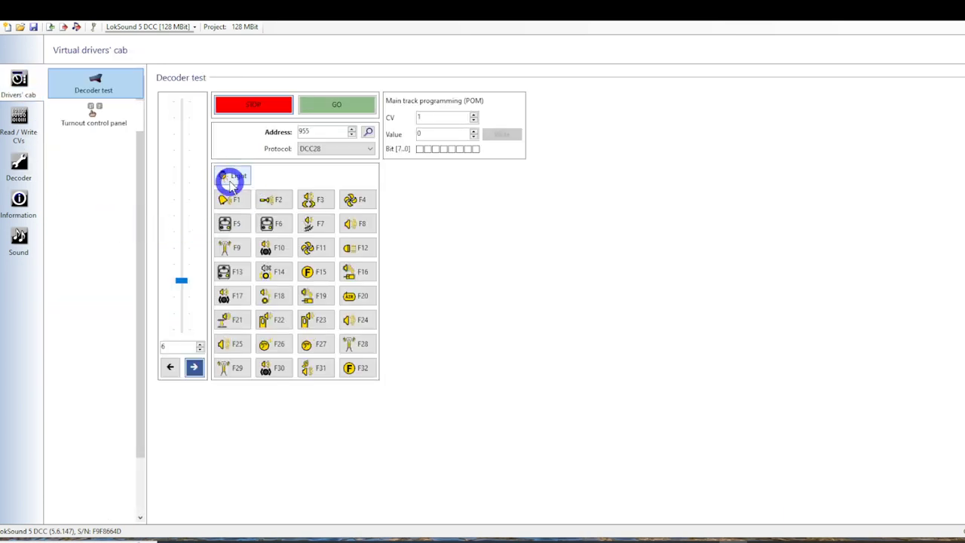
pyautogui.click(19, 165)
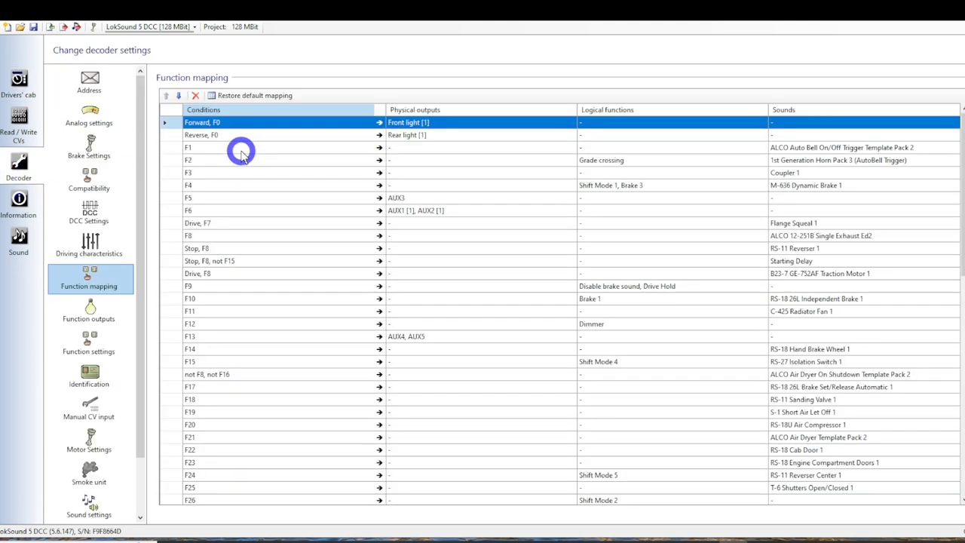
pyautogui.click(250, 151)
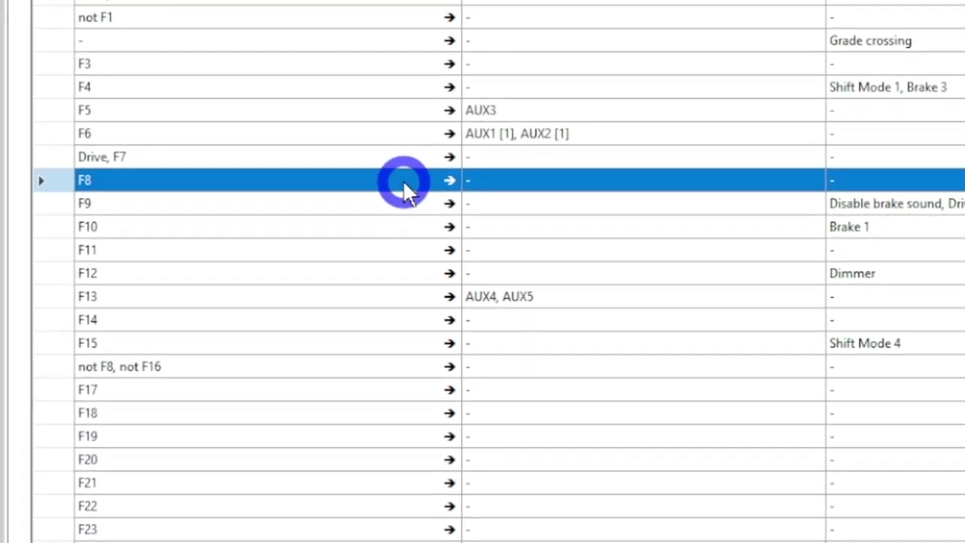
# Examine the driving, direction and function-key conditions available for the F8 mapping row
pyautogui.click(404, 189)
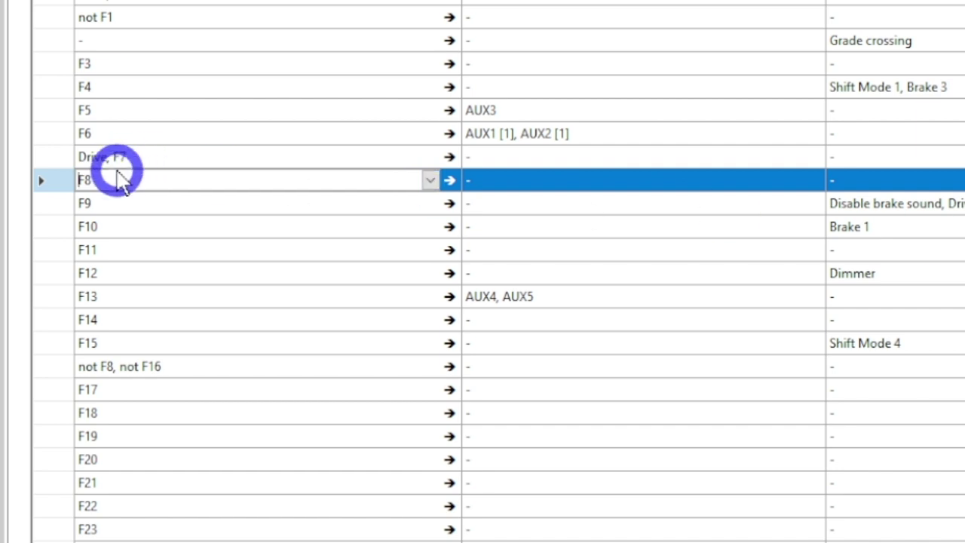
pyautogui.click(428, 181)
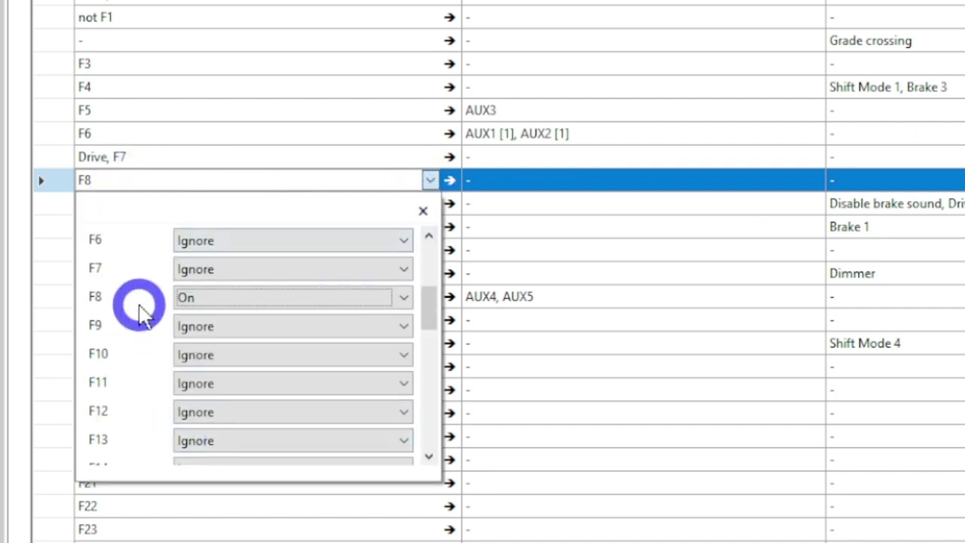
pyautogui.moveTo(424, 309); pyautogui.dragTo(431, 256)
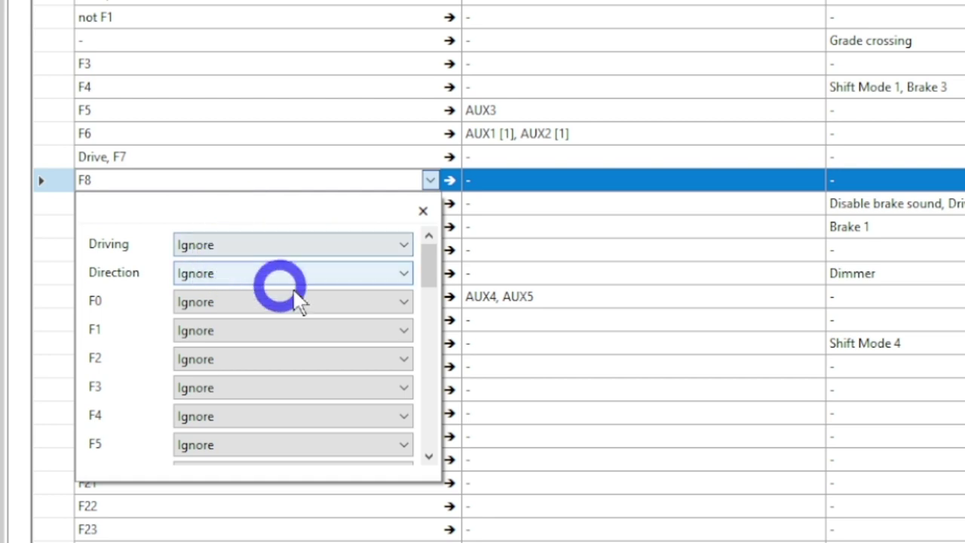
pyautogui.click(361, 180)
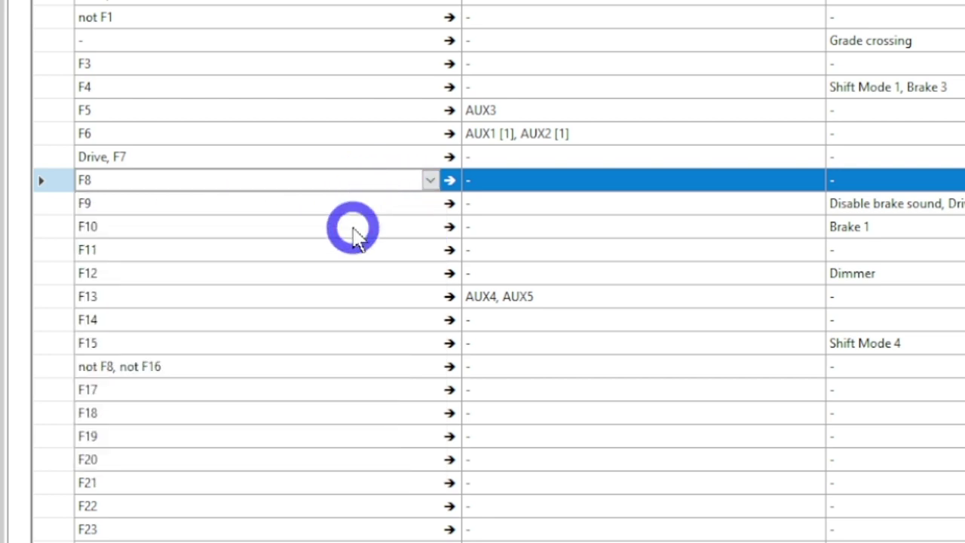
# Add Coupler 1 from sound slot 5 to the sounds of the F8 mapping row and write the decoder data
pyautogui.click(964, 188)
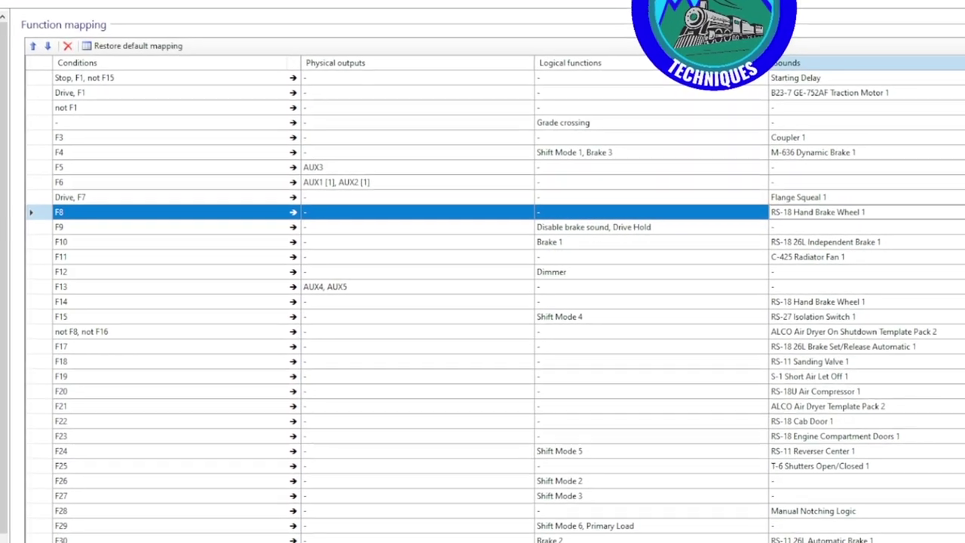
pyautogui.click(957, 217)
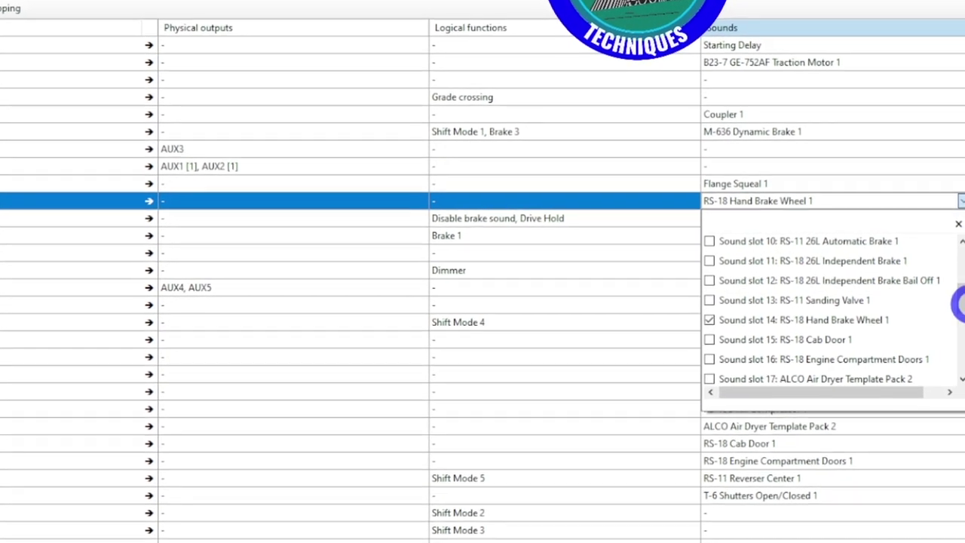
pyautogui.scroll(2, 963, 296)
pyautogui.scroll(4, 948, 298)
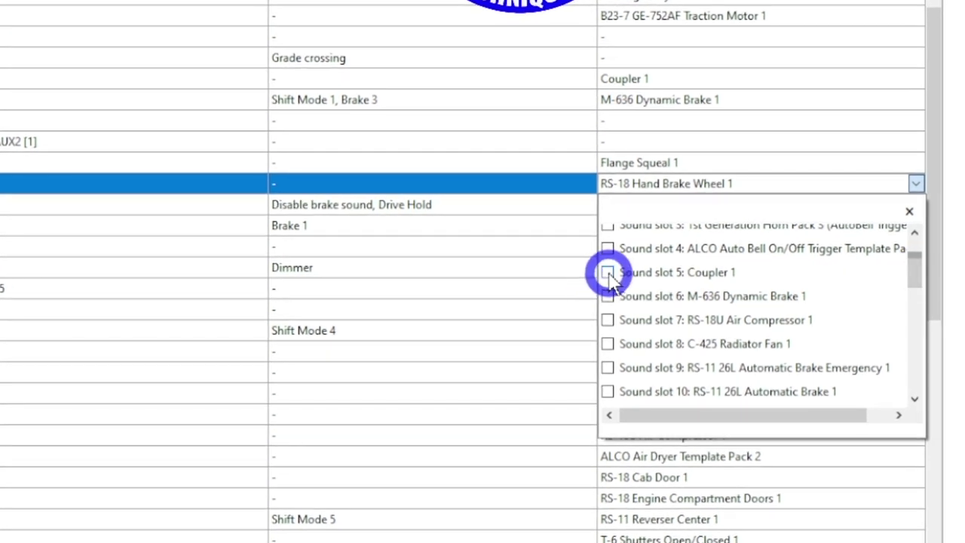
pyautogui.click(608, 272)
pyautogui.press('Return')
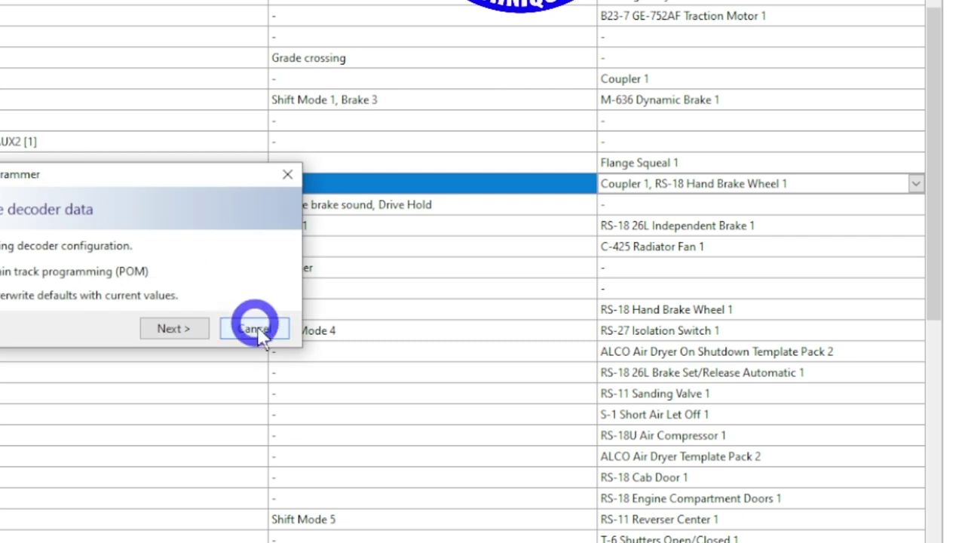
pyautogui.click(182, 331)
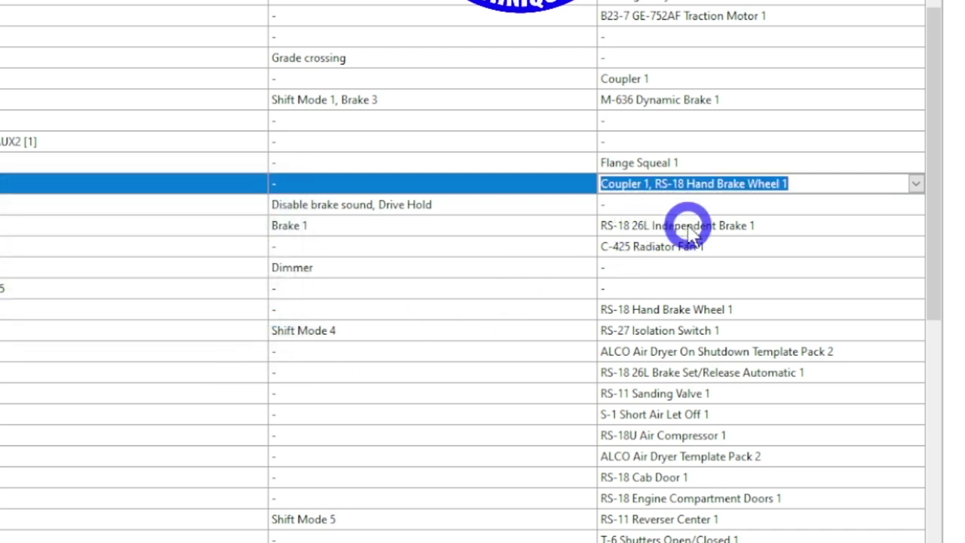
# Remove RS-18 Hand Brake Wheel 1 from the F8 row's sounds, keeping only Coupler 1 assigned
pyautogui.click(915, 184)
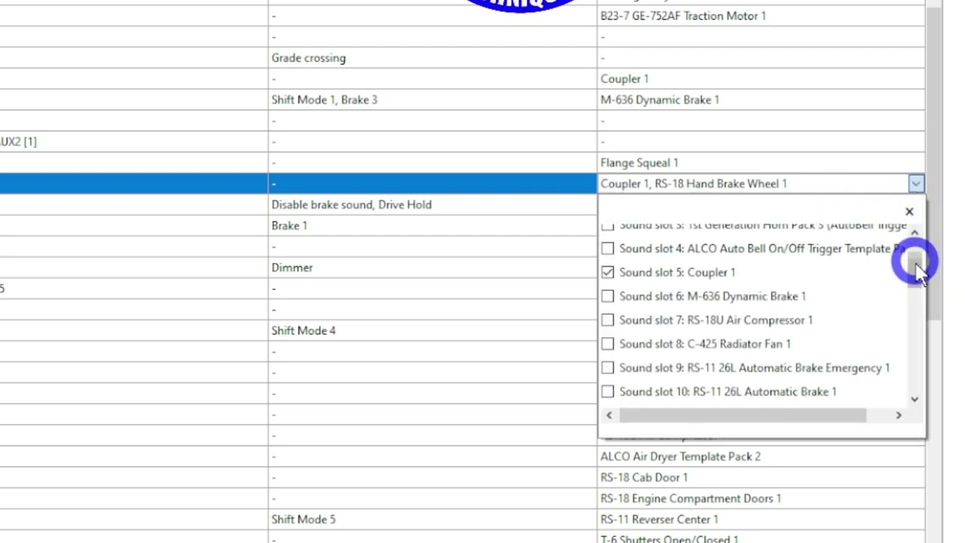
pyautogui.scroll(-3, 917, 263)
pyautogui.click(607, 278)
pyautogui.press('Return')
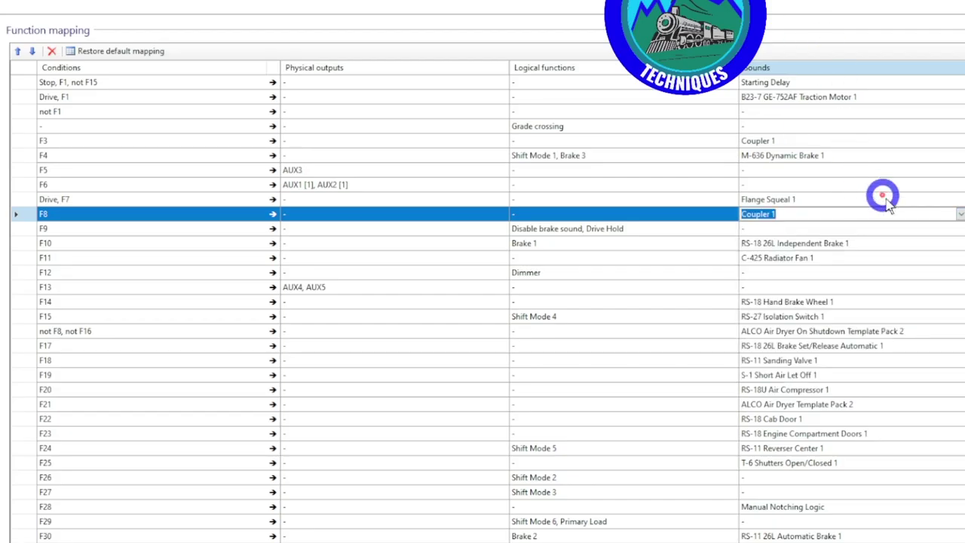
pyautogui.click(959, 214)
pyautogui.scroll(2, 957, 292)
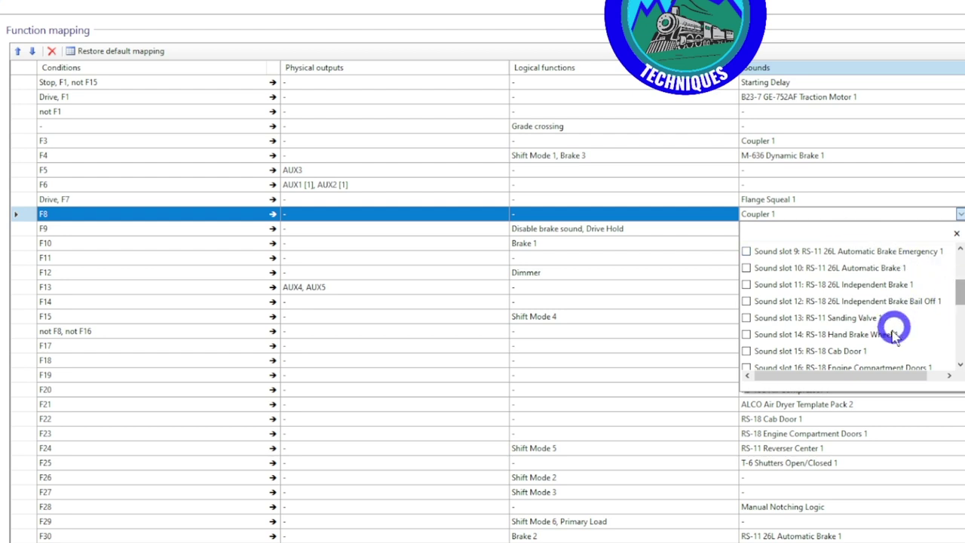
pyautogui.click(767, 3)
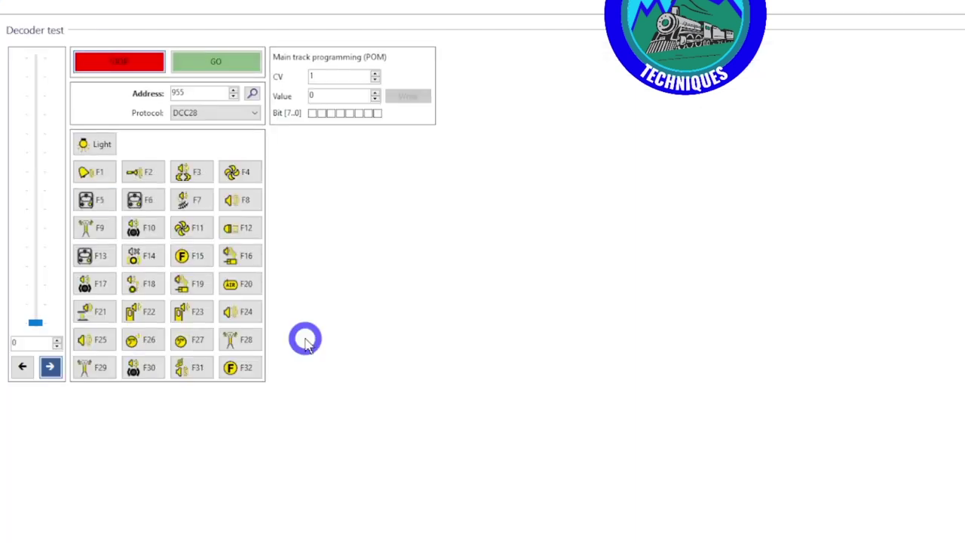
# Turn on track power for address 955 in the virtual drivers' cab and test F8 by switching it on and off twice
pyautogui.click(215, 59)
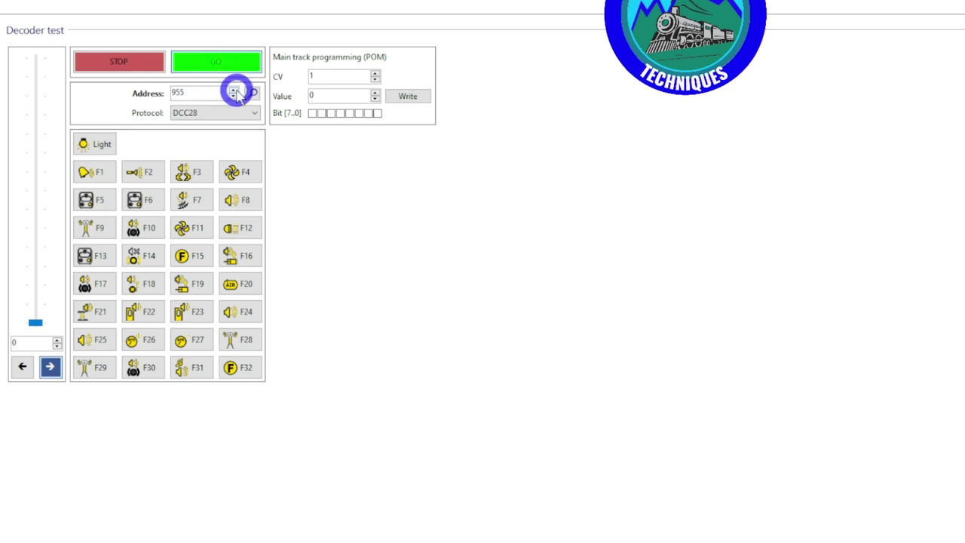
pyautogui.click(239, 200)
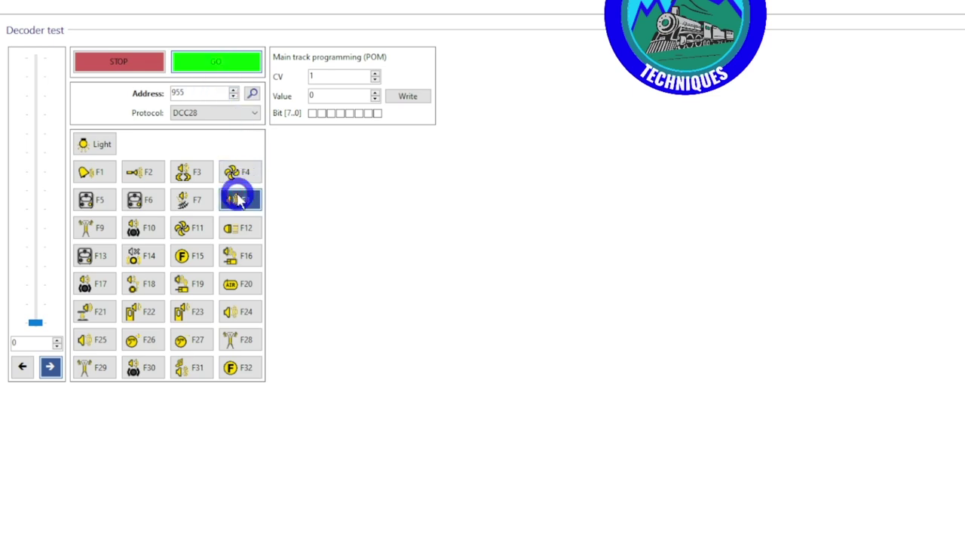
pyautogui.click(240, 200)
pyautogui.click(240, 199)
pyautogui.click(240, 200)
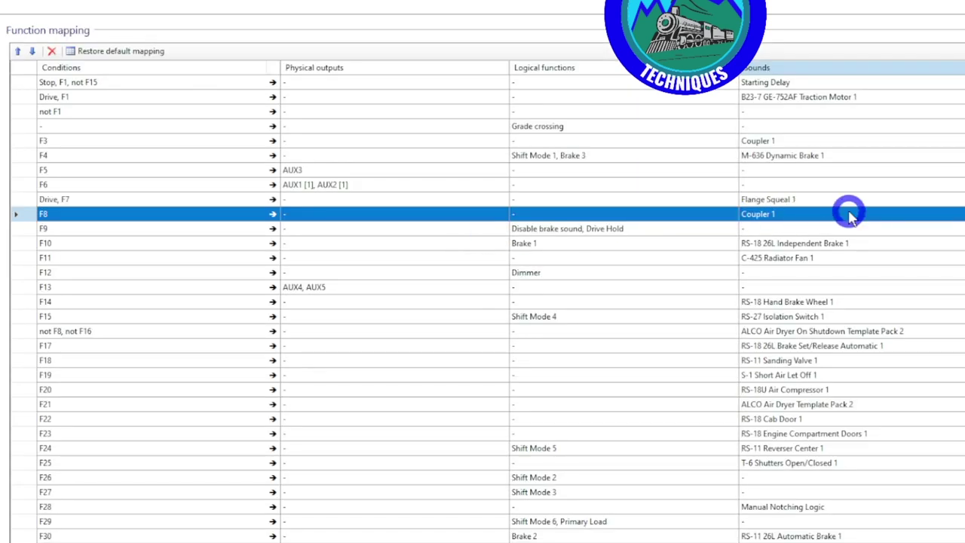
# Replace Coupler 1 with RS-18 Hand Brake Wheel 1 from sound slot 14 in the F8 row and write the decoder data
pyautogui.click(850, 215)
pyautogui.click(959, 215)
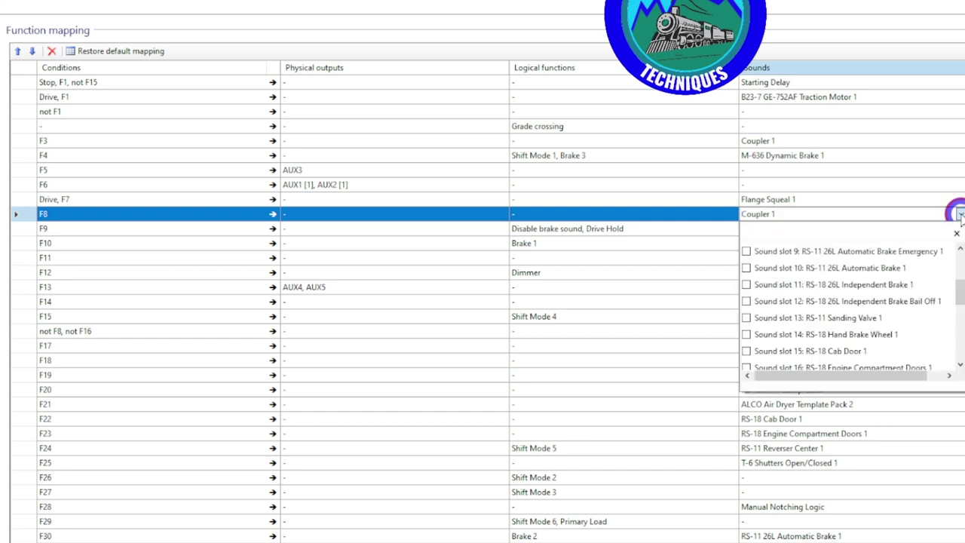
pyautogui.moveTo(957, 281); pyautogui.dragTo(960, 313)
pyautogui.click(746, 273)
pyautogui.scroll(2, 756, 330)
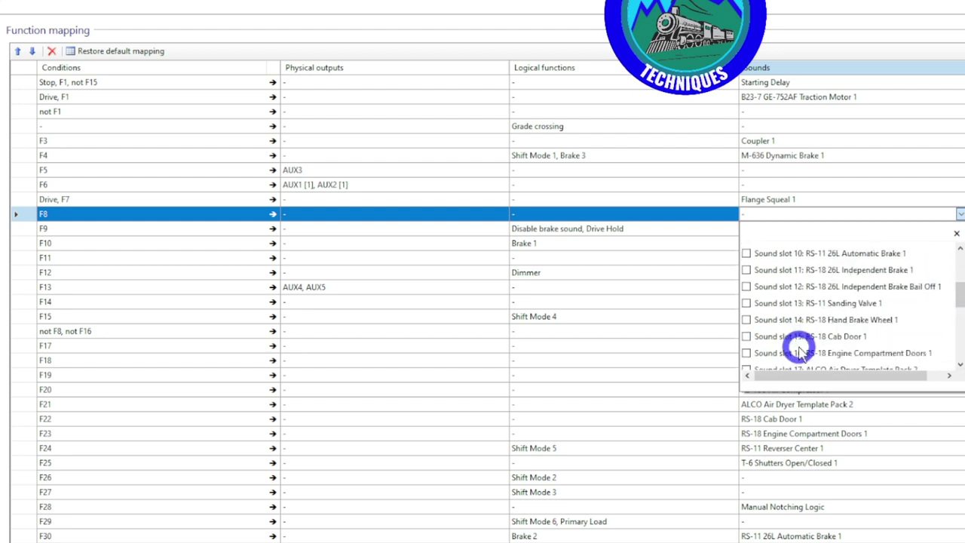
pyautogui.click(746, 320)
pyautogui.press('Return')
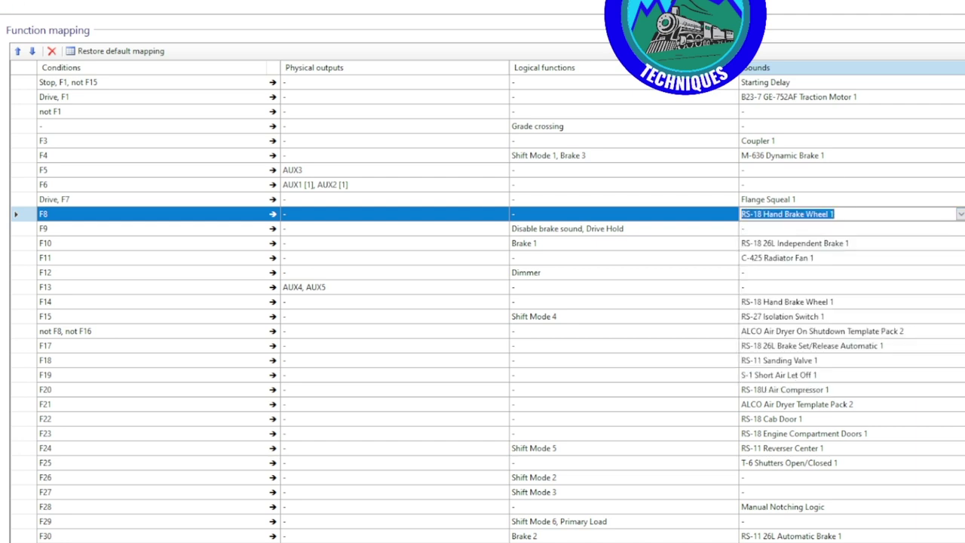
pyautogui.hotkey('ctrl', 'w')
pyautogui.click(441, 315)
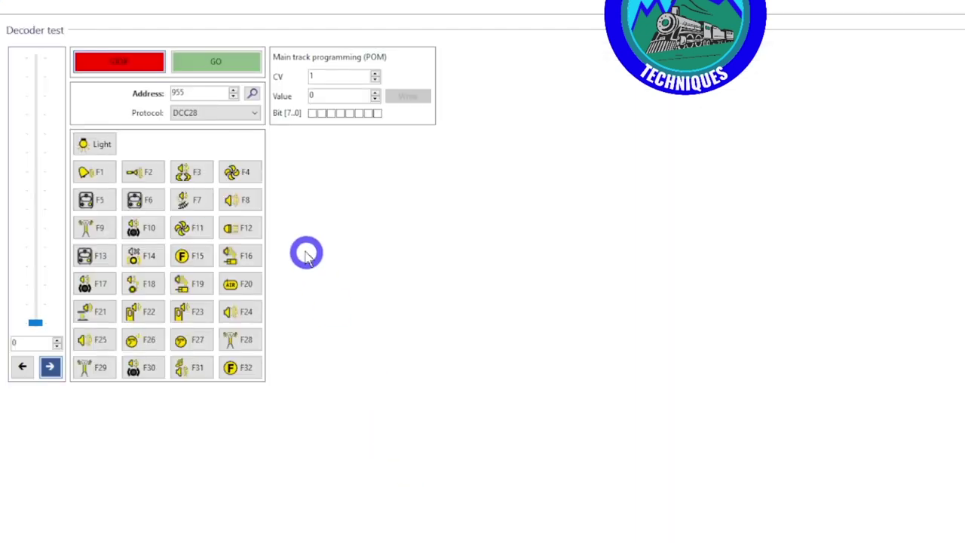
# Turn track power back on for address 955 and test the hand brake wheel sound on F8
pyautogui.click(227, 58)
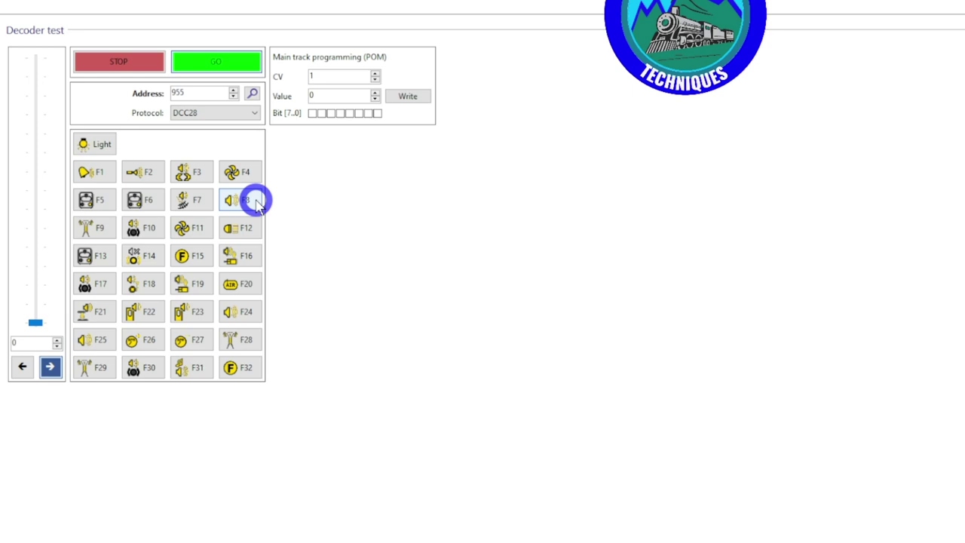
pyautogui.click(256, 204)
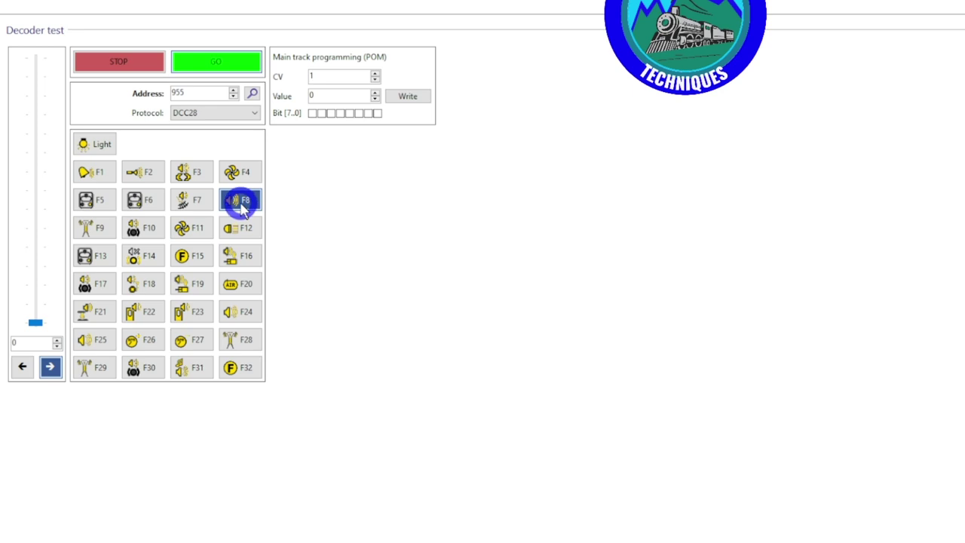
pyautogui.click(242, 209)
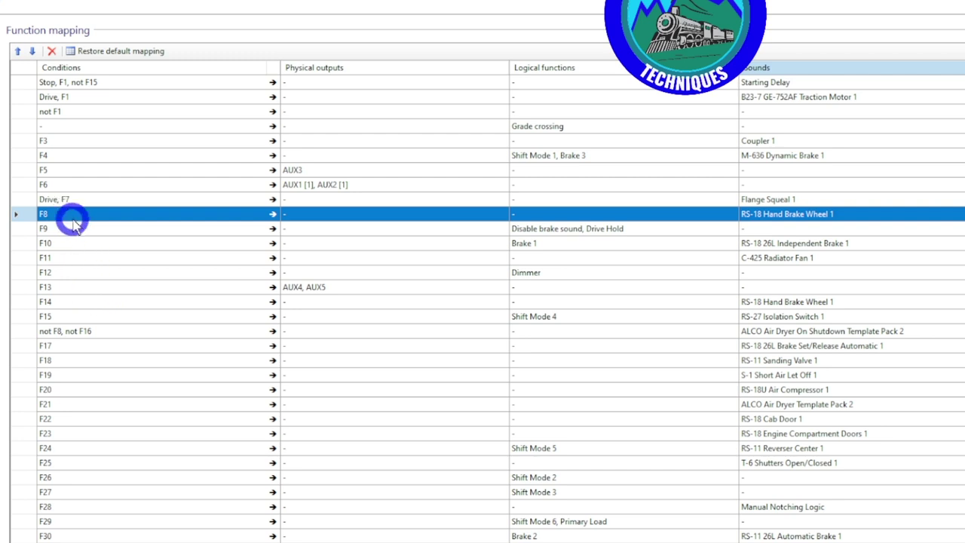
# Move the F8 mapping row up three places and back down two, so it sits directly above Drive, F7
pyautogui.click(17, 51)
pyautogui.click(17, 50)
pyautogui.click(17, 50)
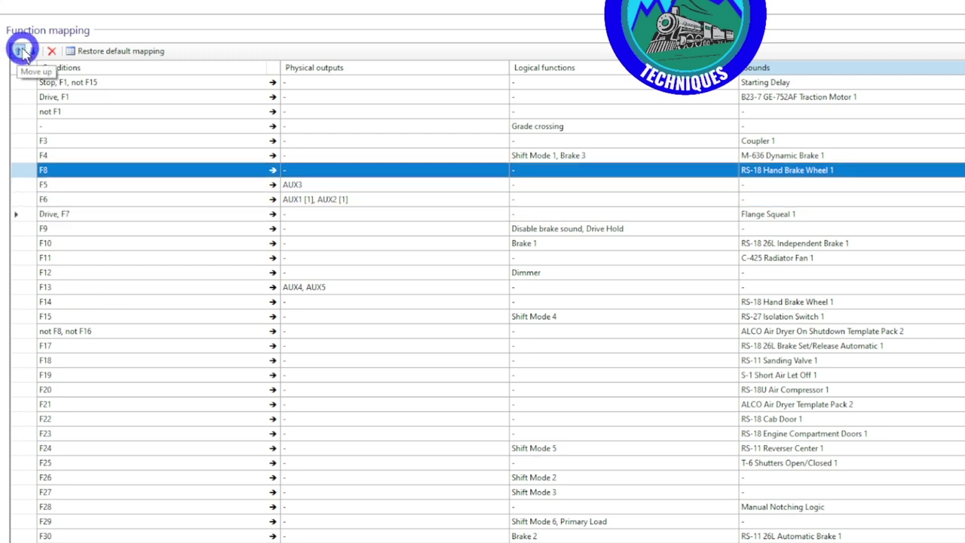
pyautogui.click(30, 51)
pyautogui.click(30, 51)
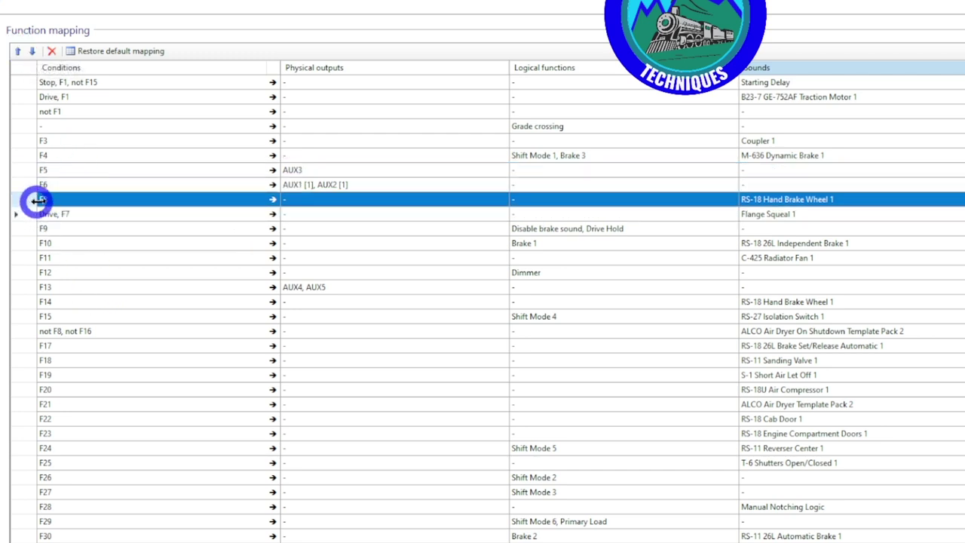
pyautogui.click(151, 200)
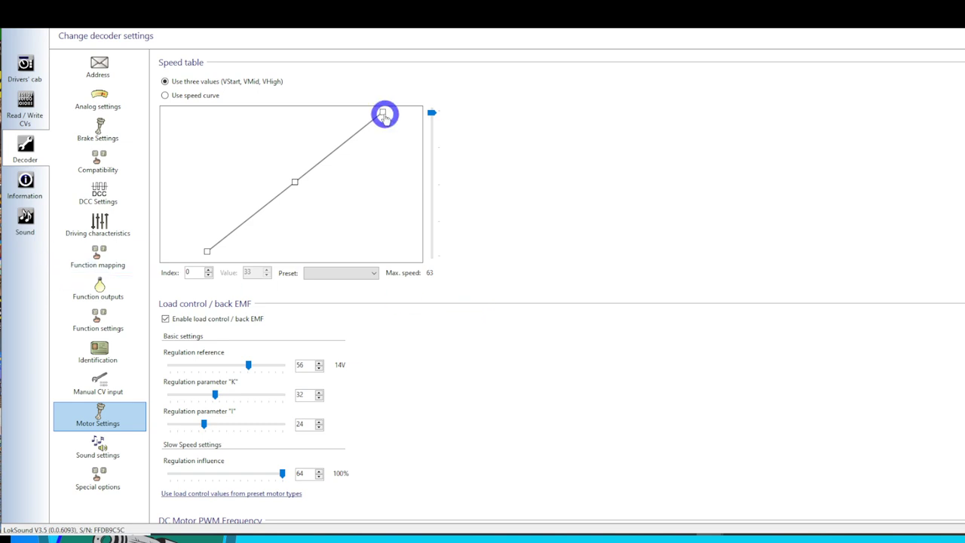
# Switch the speed table from three values to a speed curve and select the curve point at index 4
pyautogui.moveTo(299, 190); pyautogui.dragTo(366, 183)
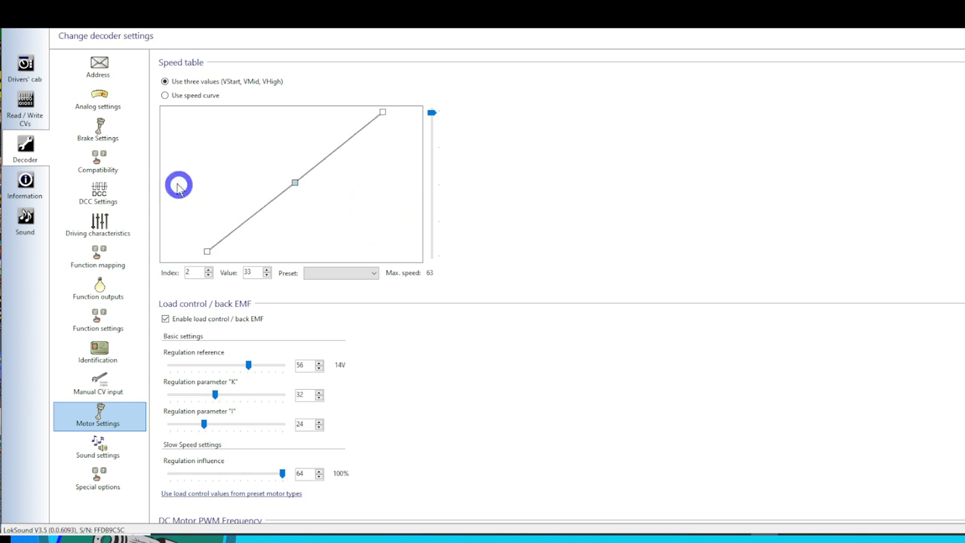
pyautogui.click(165, 95)
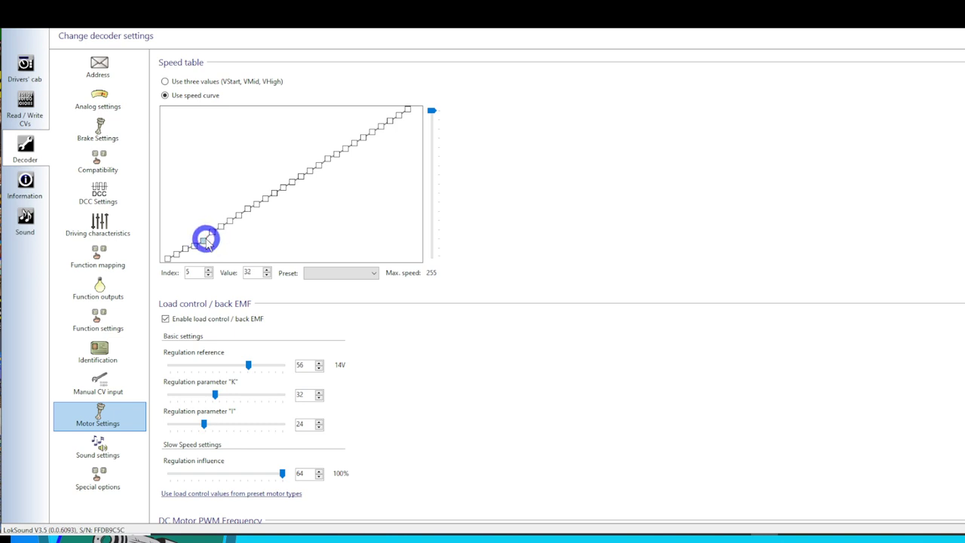
pyautogui.click(192, 247)
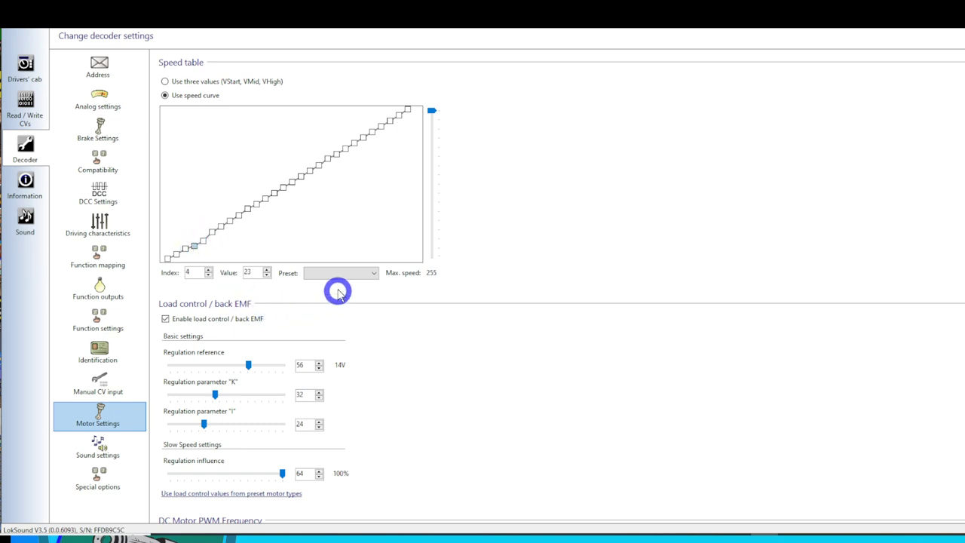
# Apply the Exponential 1 preset to the speed curve and lower its maximum speed and last point to about 184
pyautogui.click(373, 273)
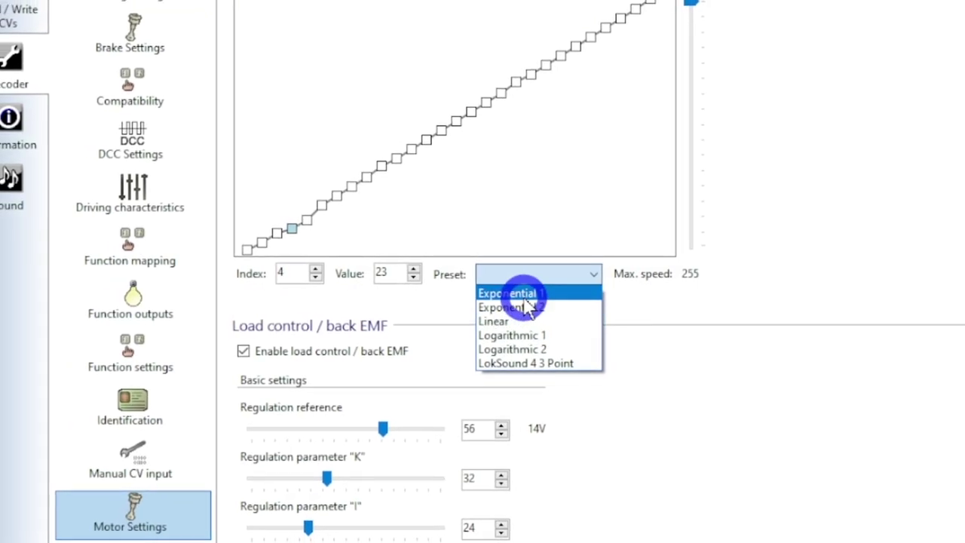
pyautogui.click(512, 294)
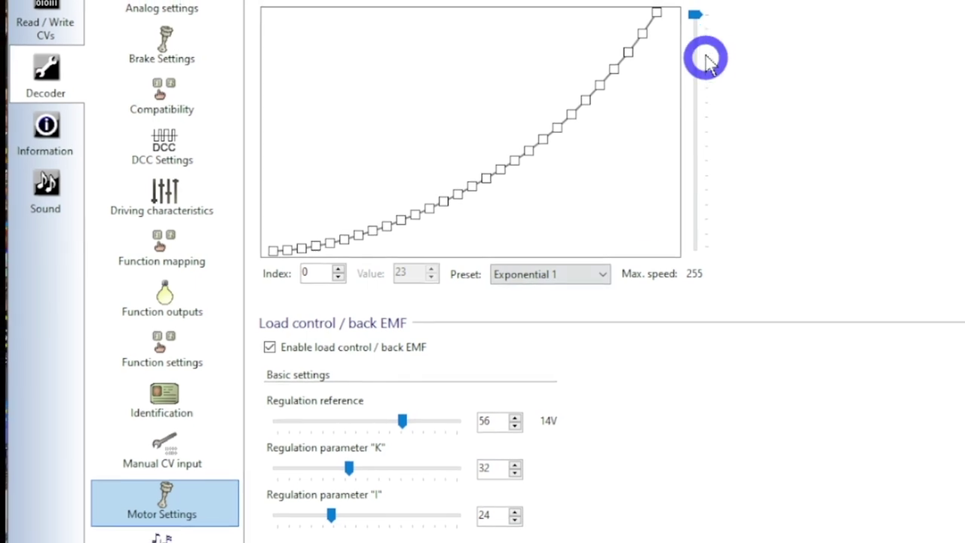
pyautogui.click(659, 22)
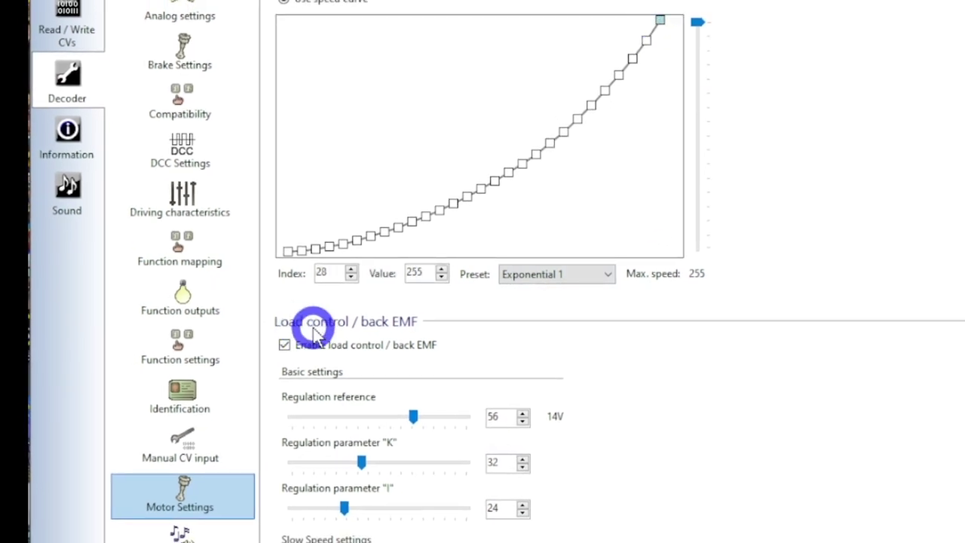
pyautogui.moveTo(697, 22); pyautogui.dragTo(696, 86)
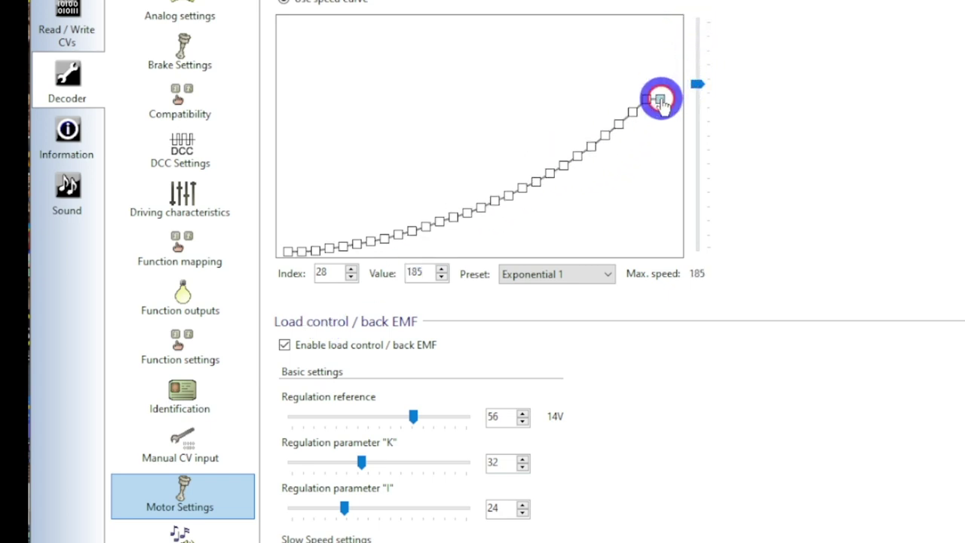
pyautogui.moveTo(660, 91); pyautogui.dragTo(658, 84)
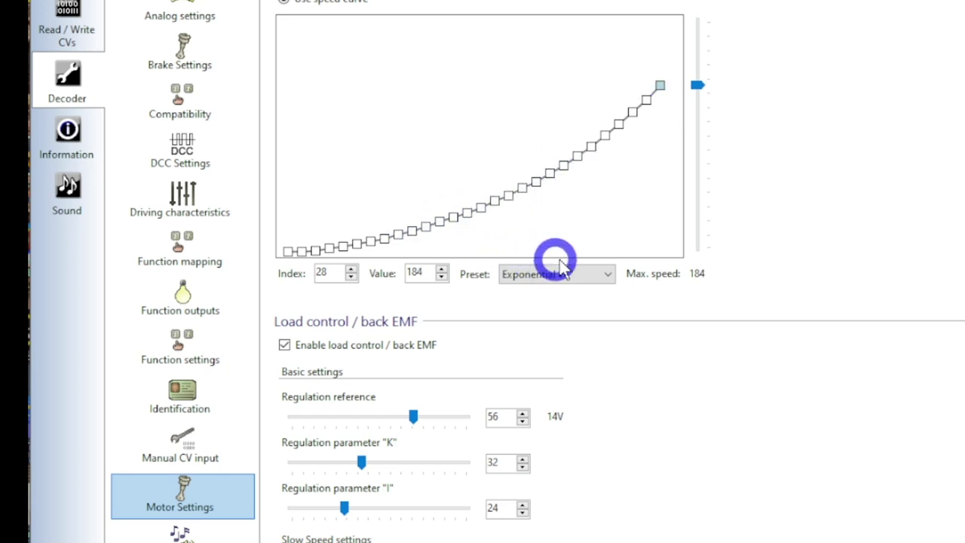
# Try the Exponential 2 preset on the speed curve
pyautogui.click(607, 274)
pyautogui.click(572, 292)
pyautogui.click(314, 256)
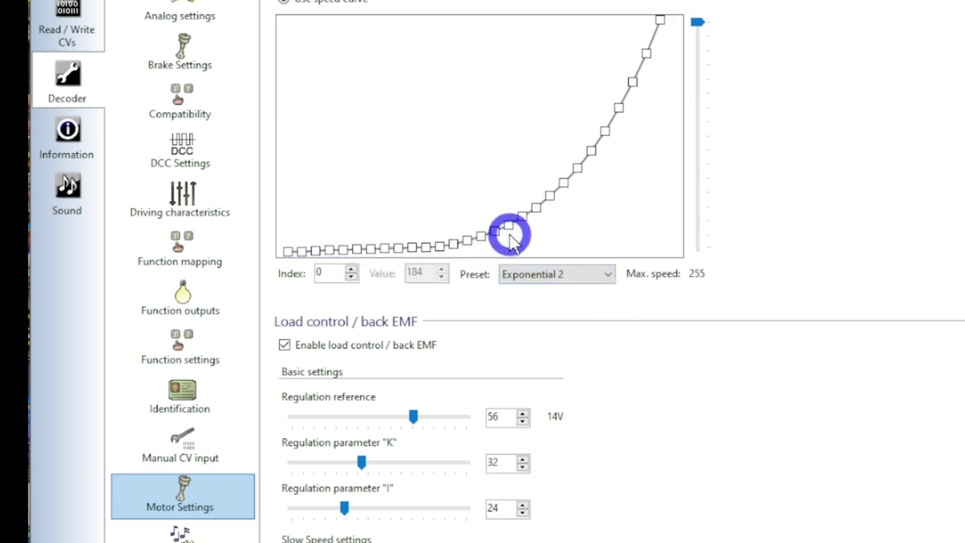
# Set the speed curve back to the Exponential 1 preset and reduce its maximum speed to about 177
pyautogui.click(608, 273)
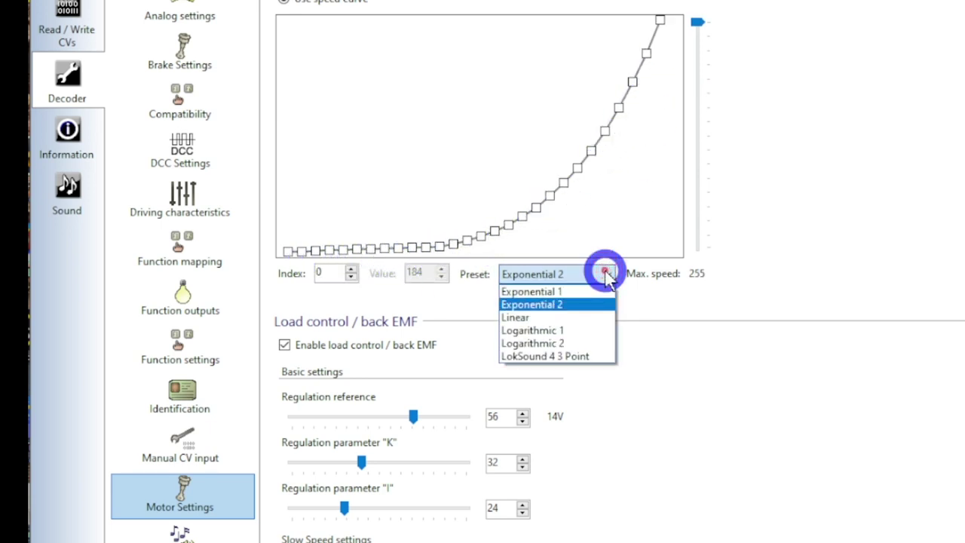
pyautogui.click(561, 292)
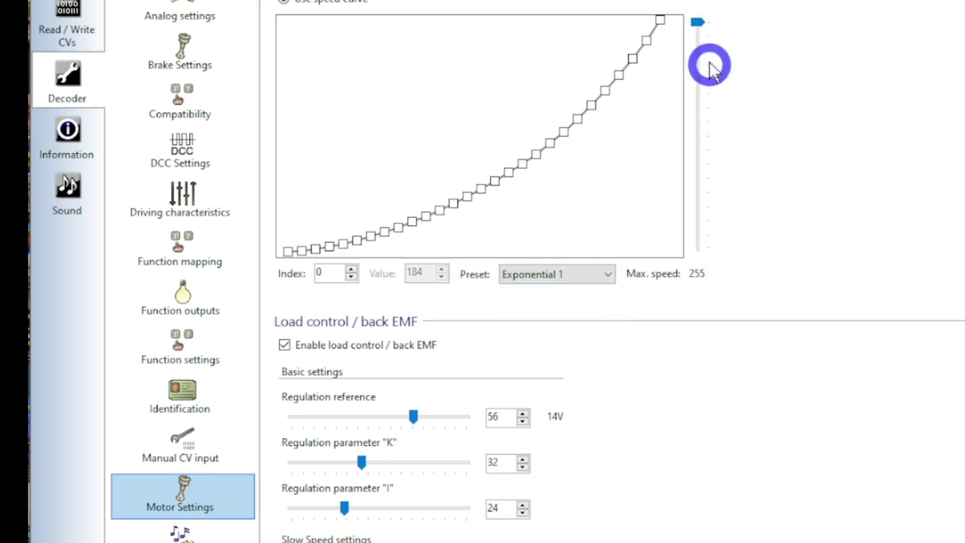
pyautogui.moveTo(701, 24); pyautogui.dragTo(704, 94)
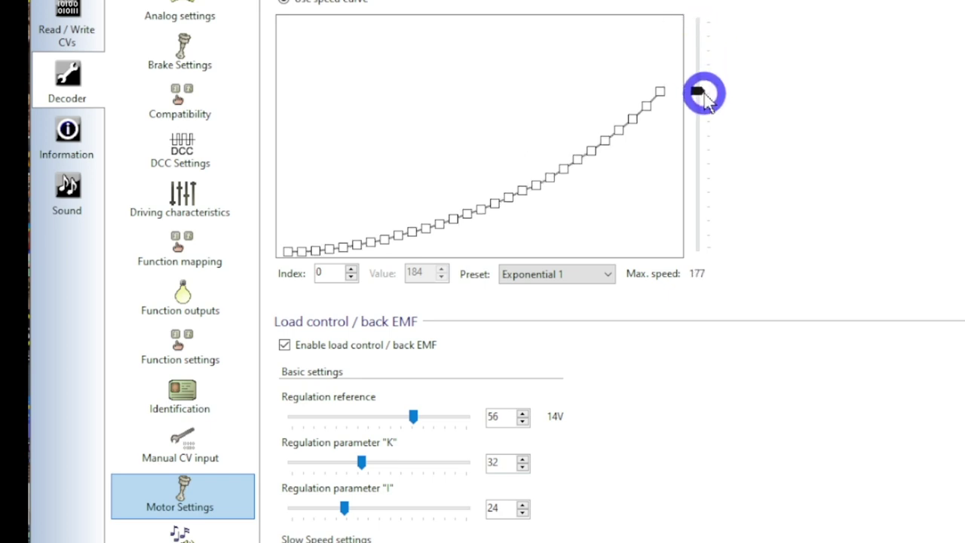